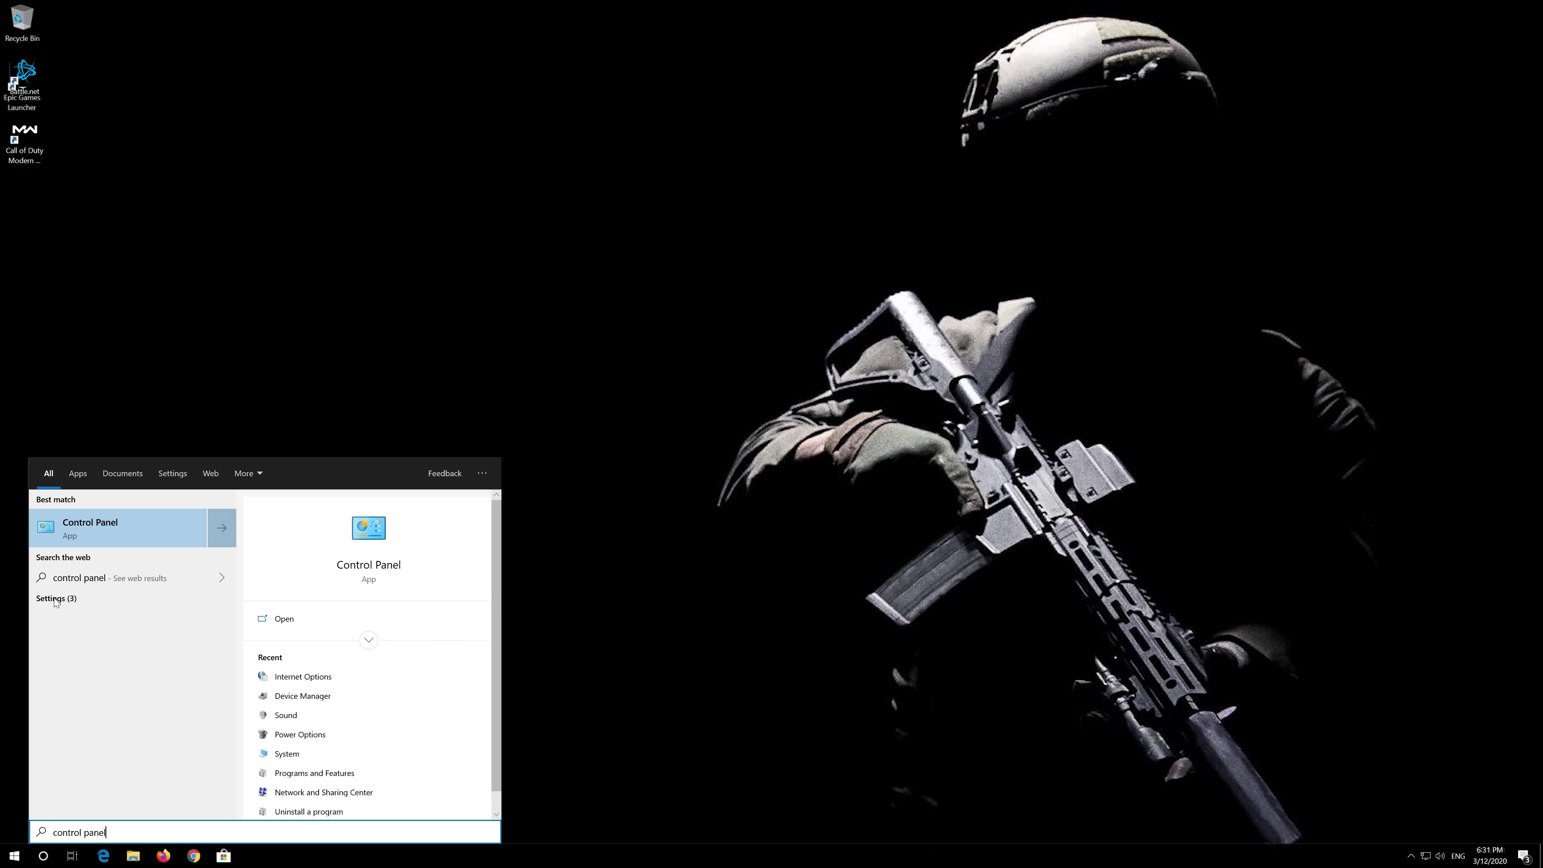
- Open Control Panel from the Start search results and go to Network and Internet
{"action": "left_click", "coordinate": [155, 526]}
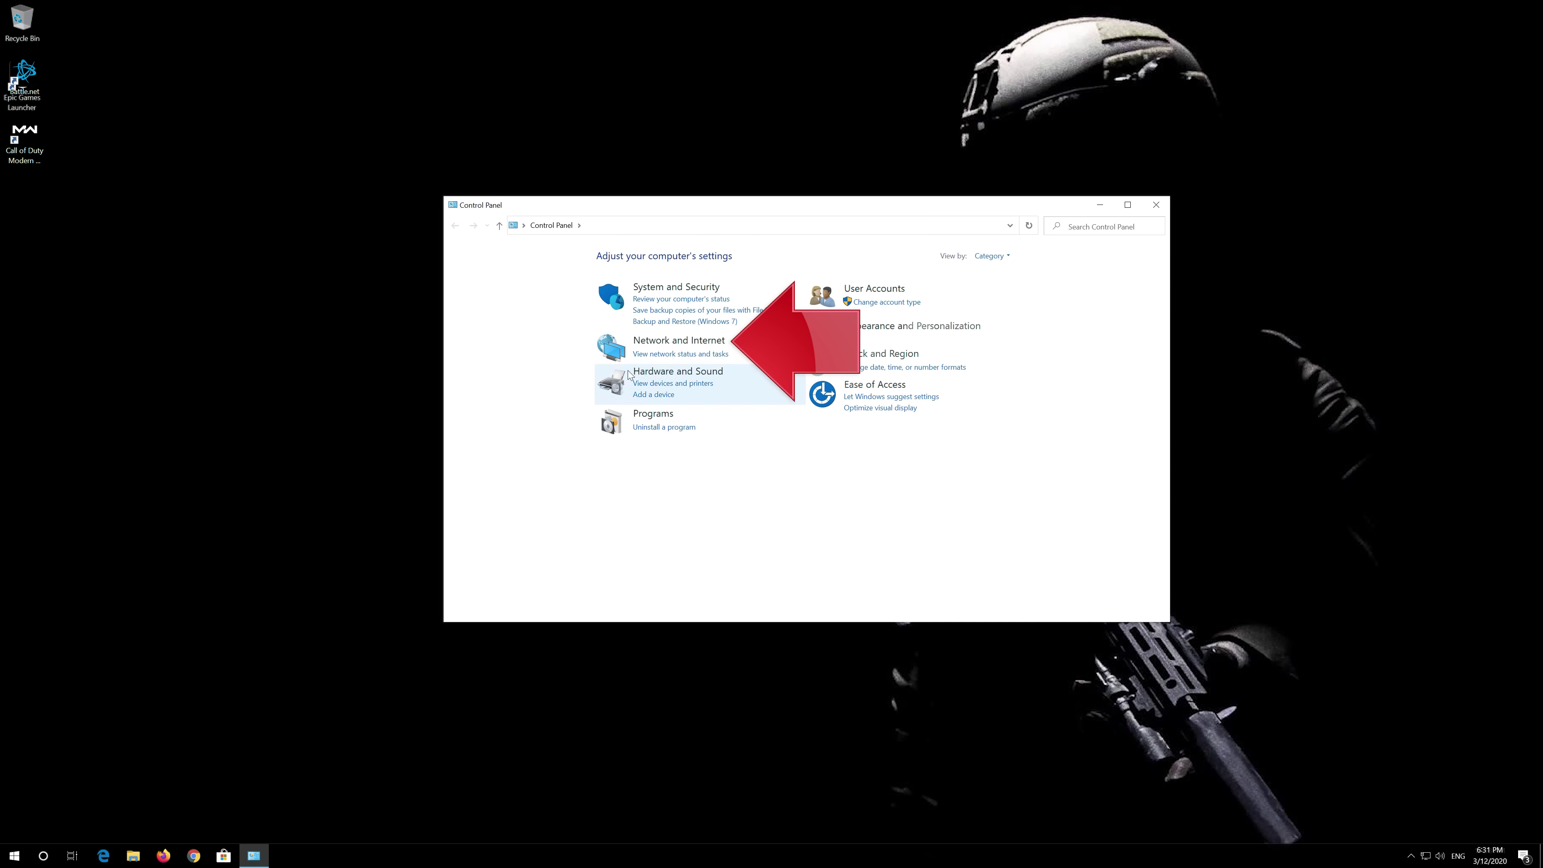
{"action": "left_click", "coordinate": [701, 342]}
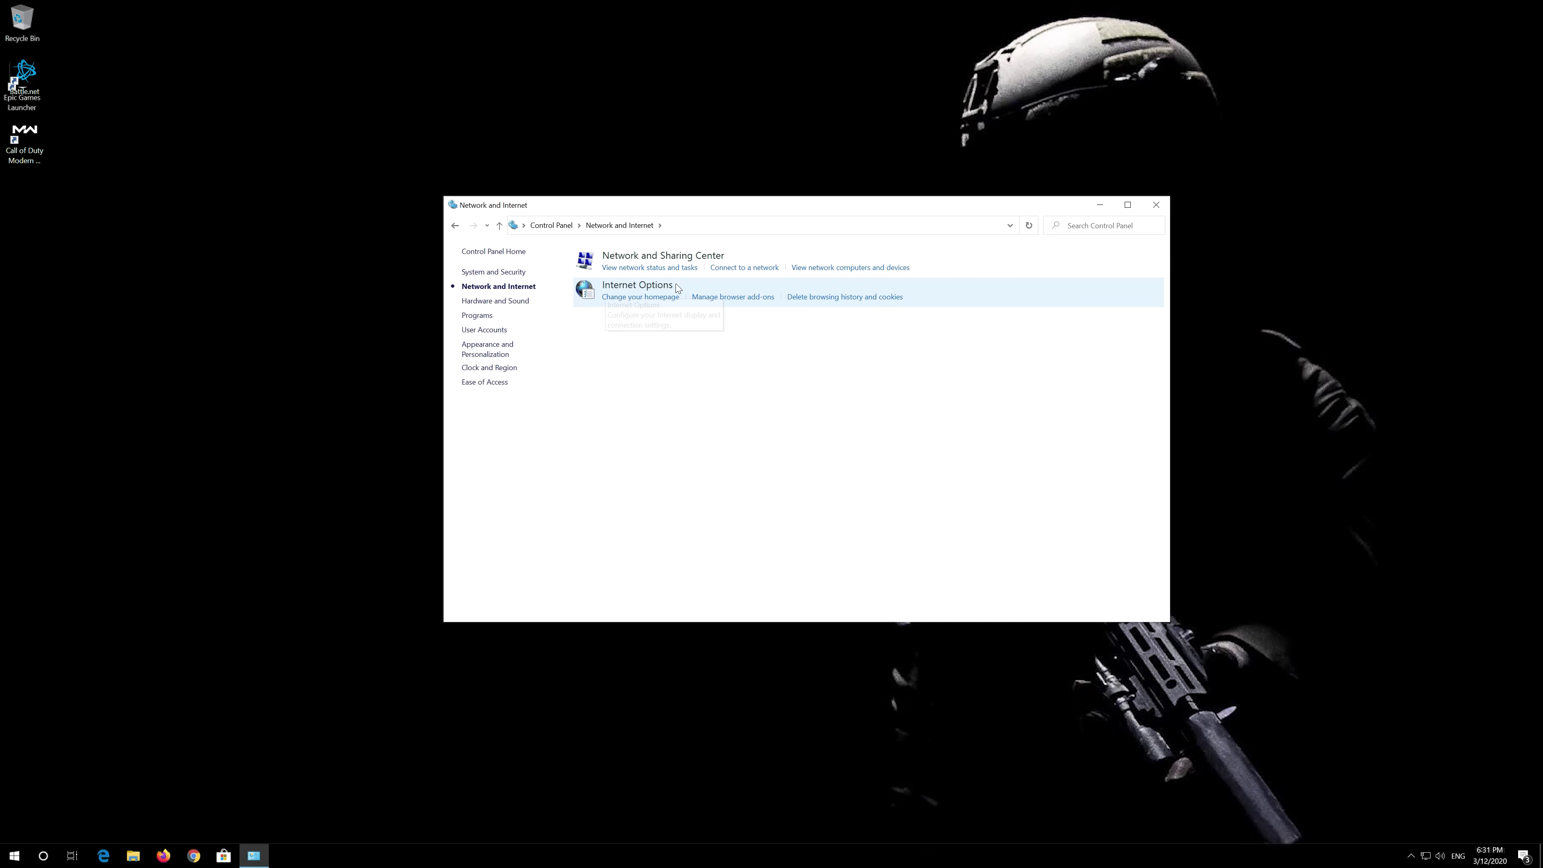
- In Internet Options' Connections LAN settings, uncheck 'Use a proxy server for your LAN' and confirm
{"action": "left_click", "coordinate": [636, 287]}
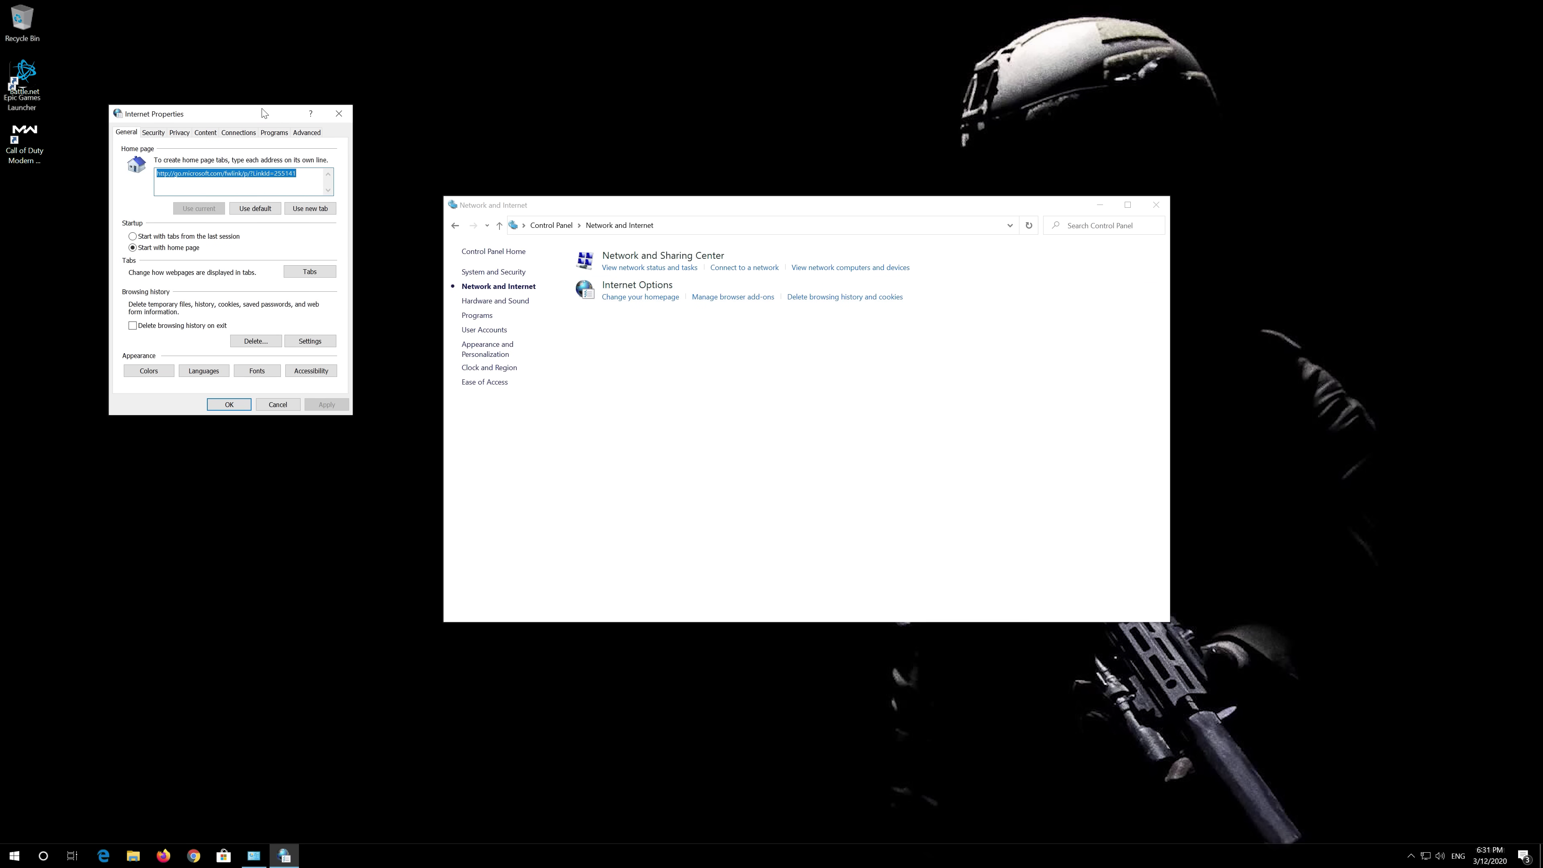
{"action": "left_click_drag", "start_coordinate": [265, 113], "coordinate": [778, 241]}
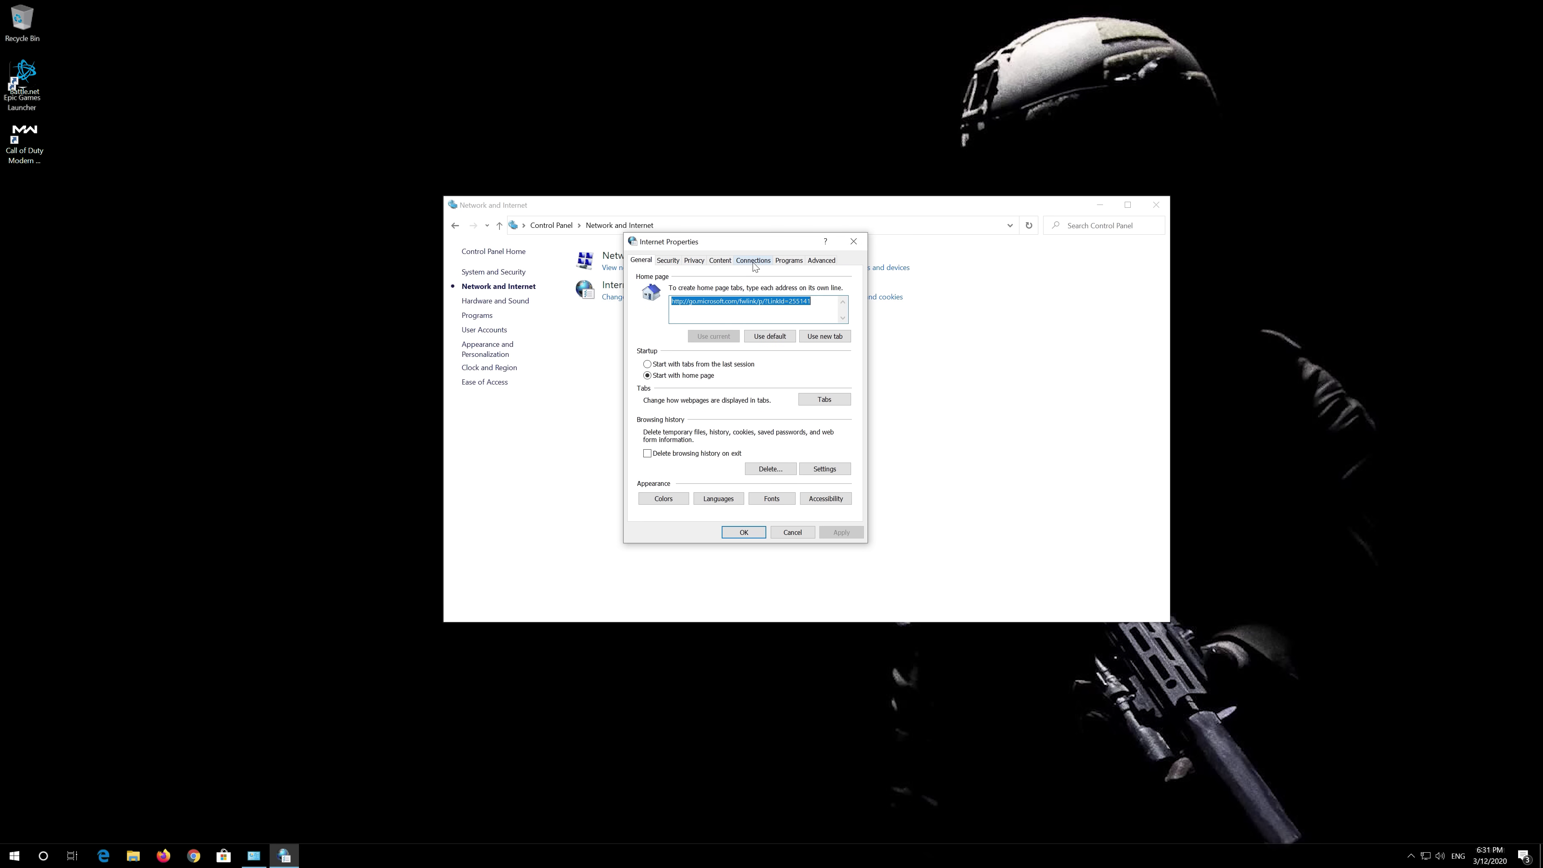
{"action": "left_click", "coordinate": [753, 261]}
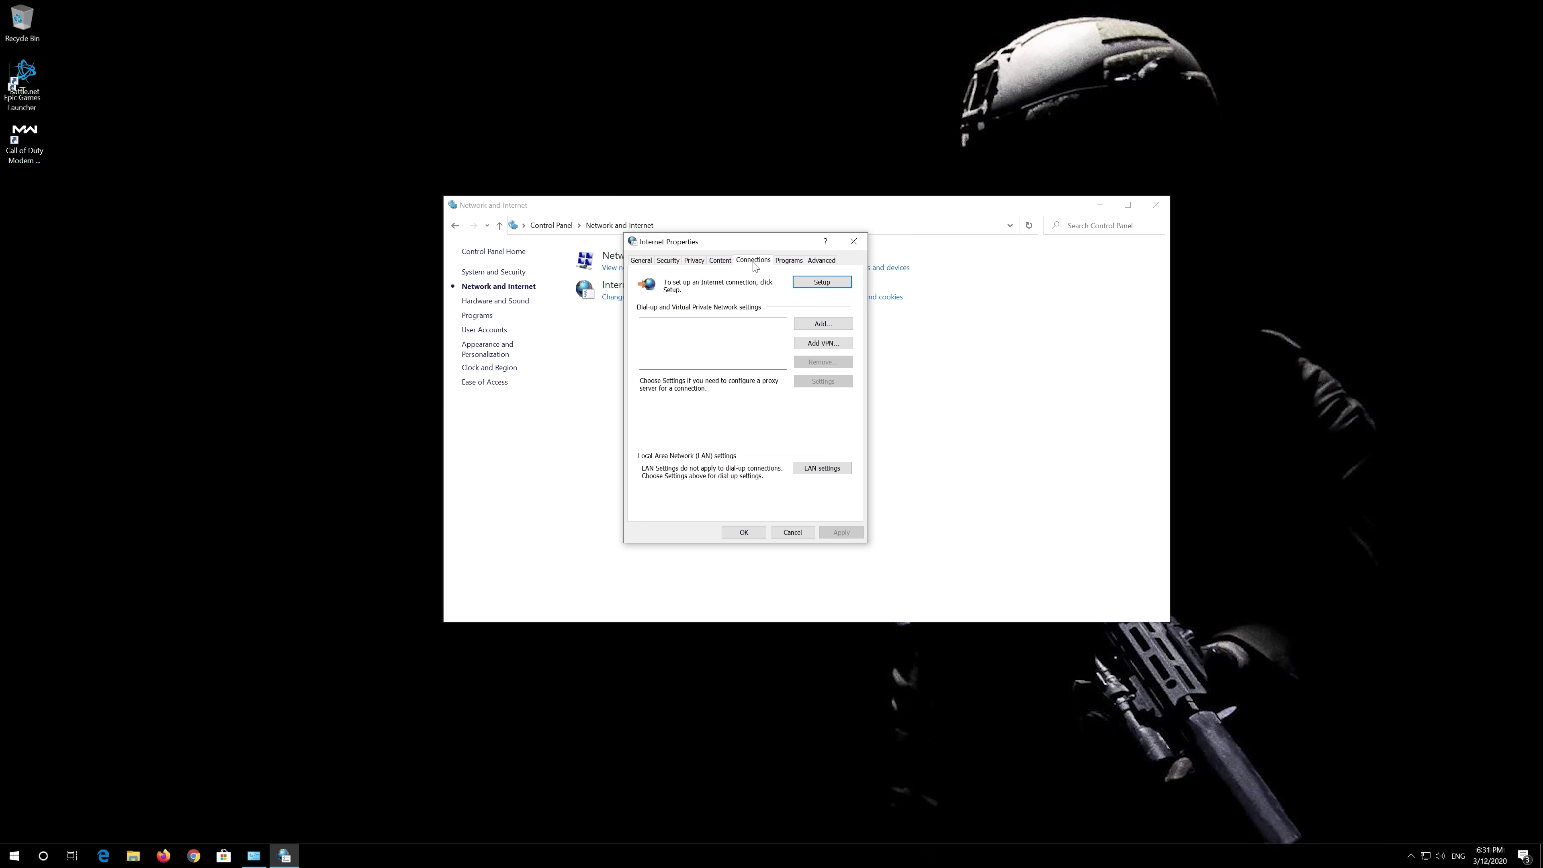
{"action": "left_click", "coordinate": [830, 472]}
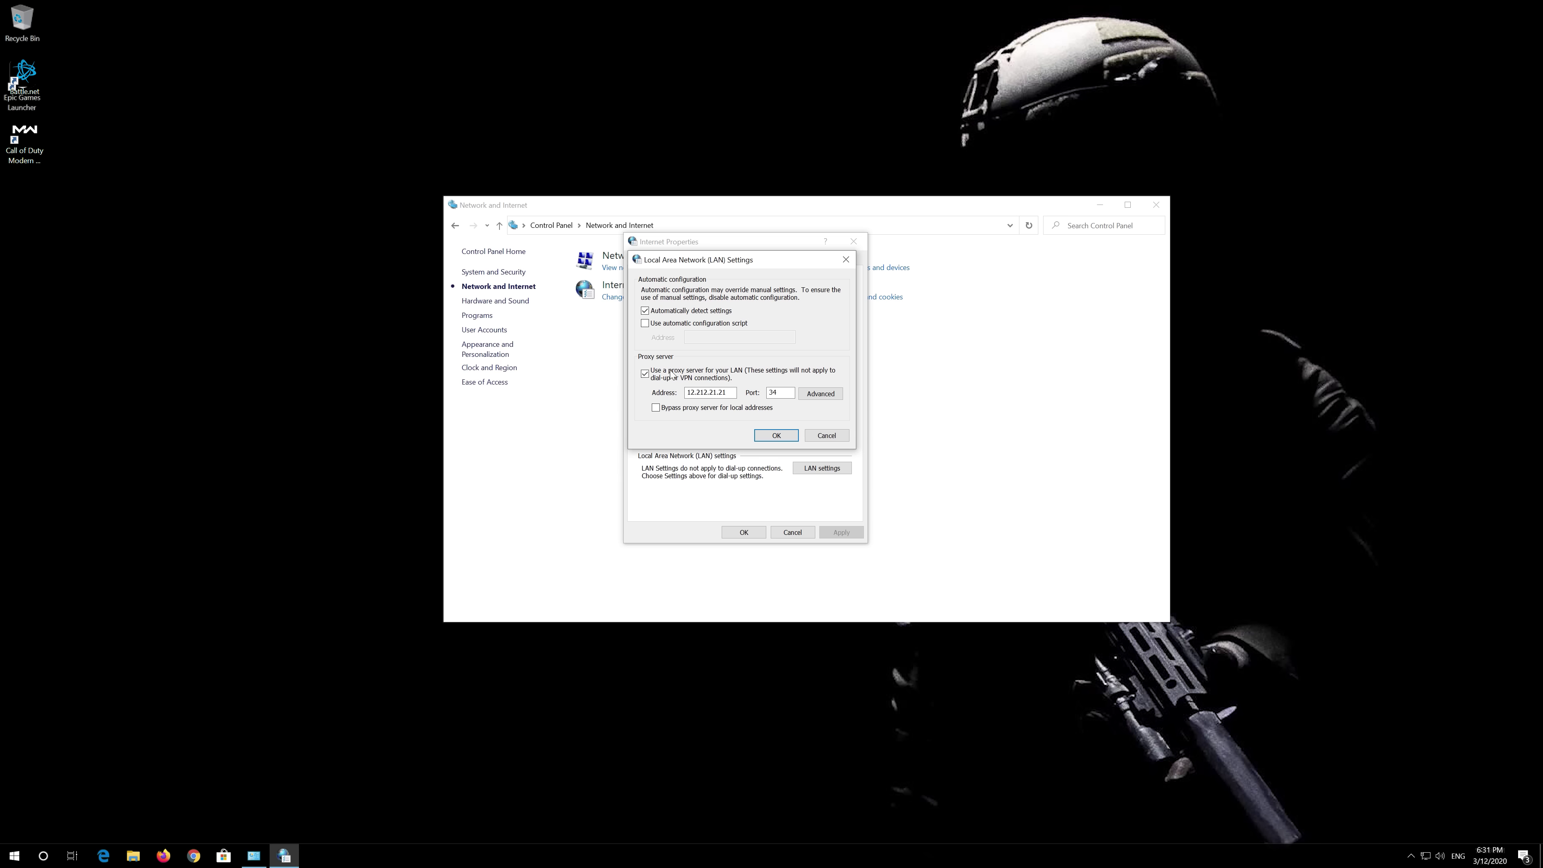
{"action": "left_click", "coordinate": [646, 375]}
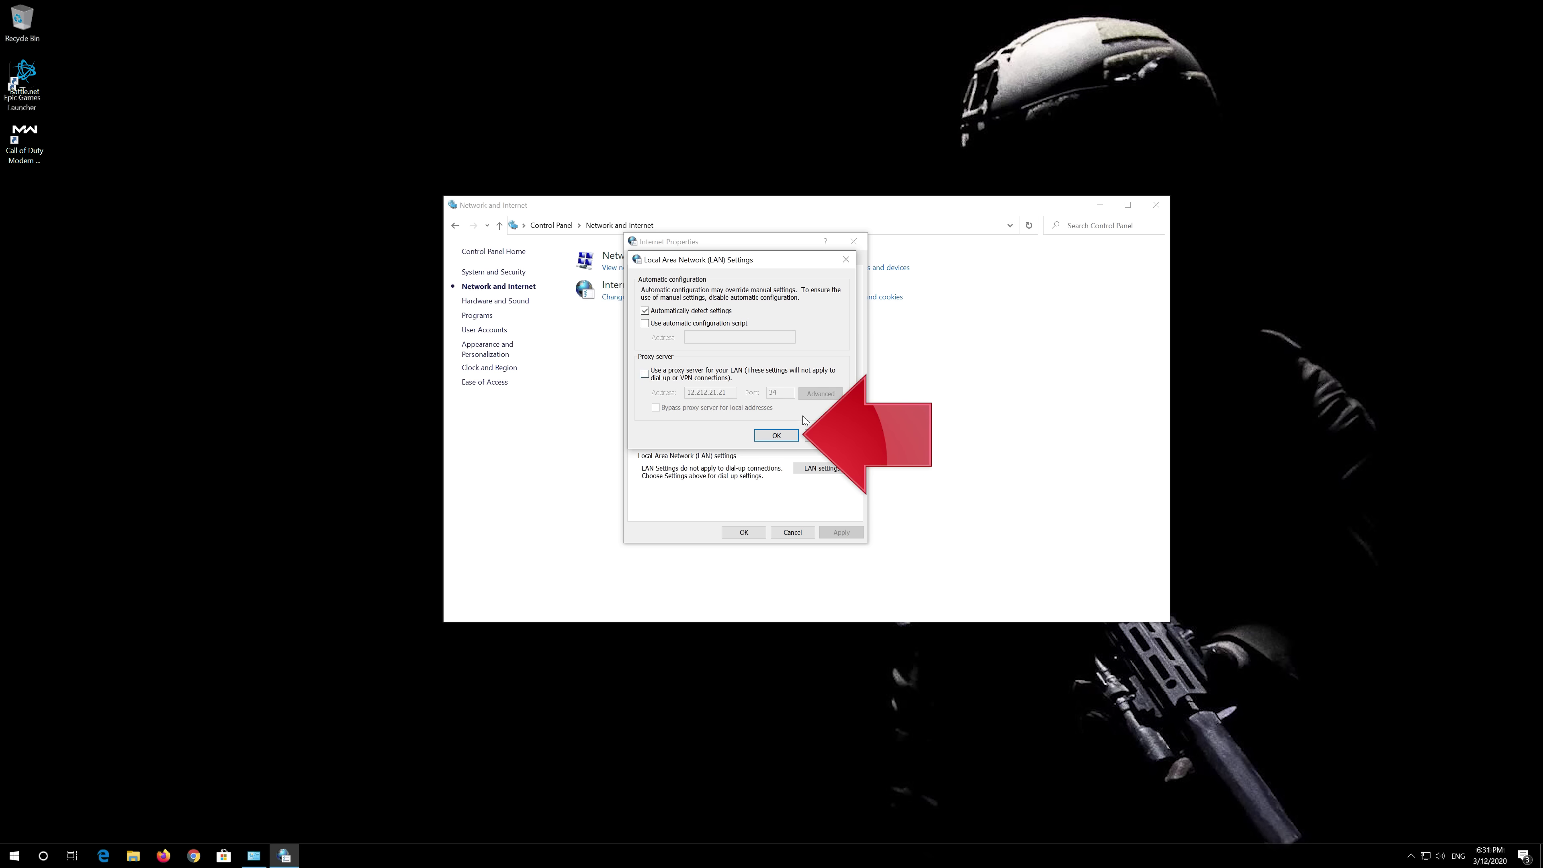
{"action": "left_click", "coordinate": [776, 435]}
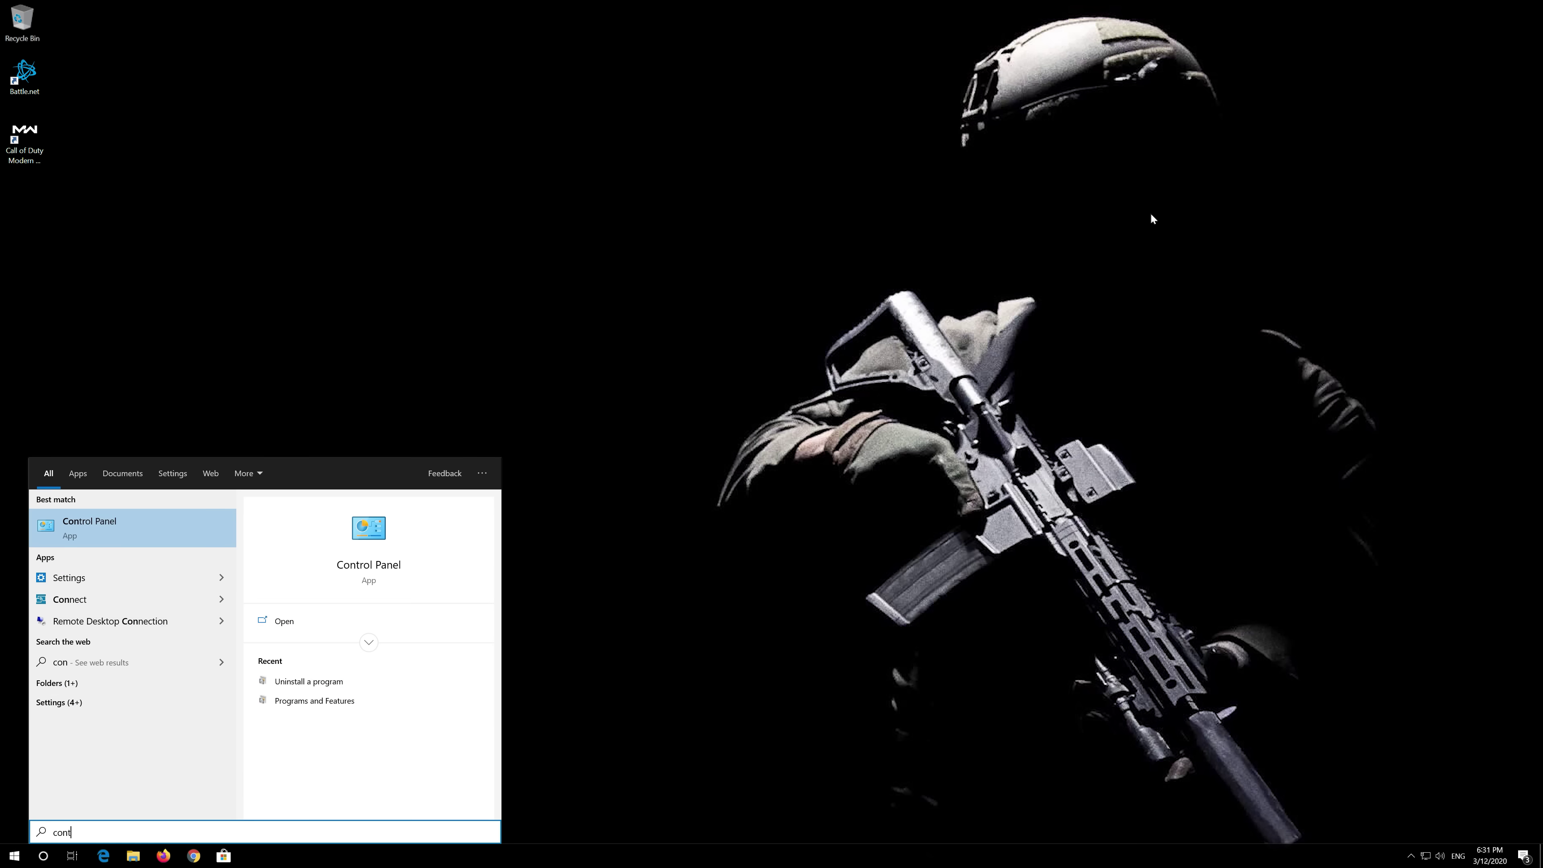
- Search 'control panel', open it, and go to Network and Internet > Network and Sharing Center
{"action": "type", "text": "l panel"}
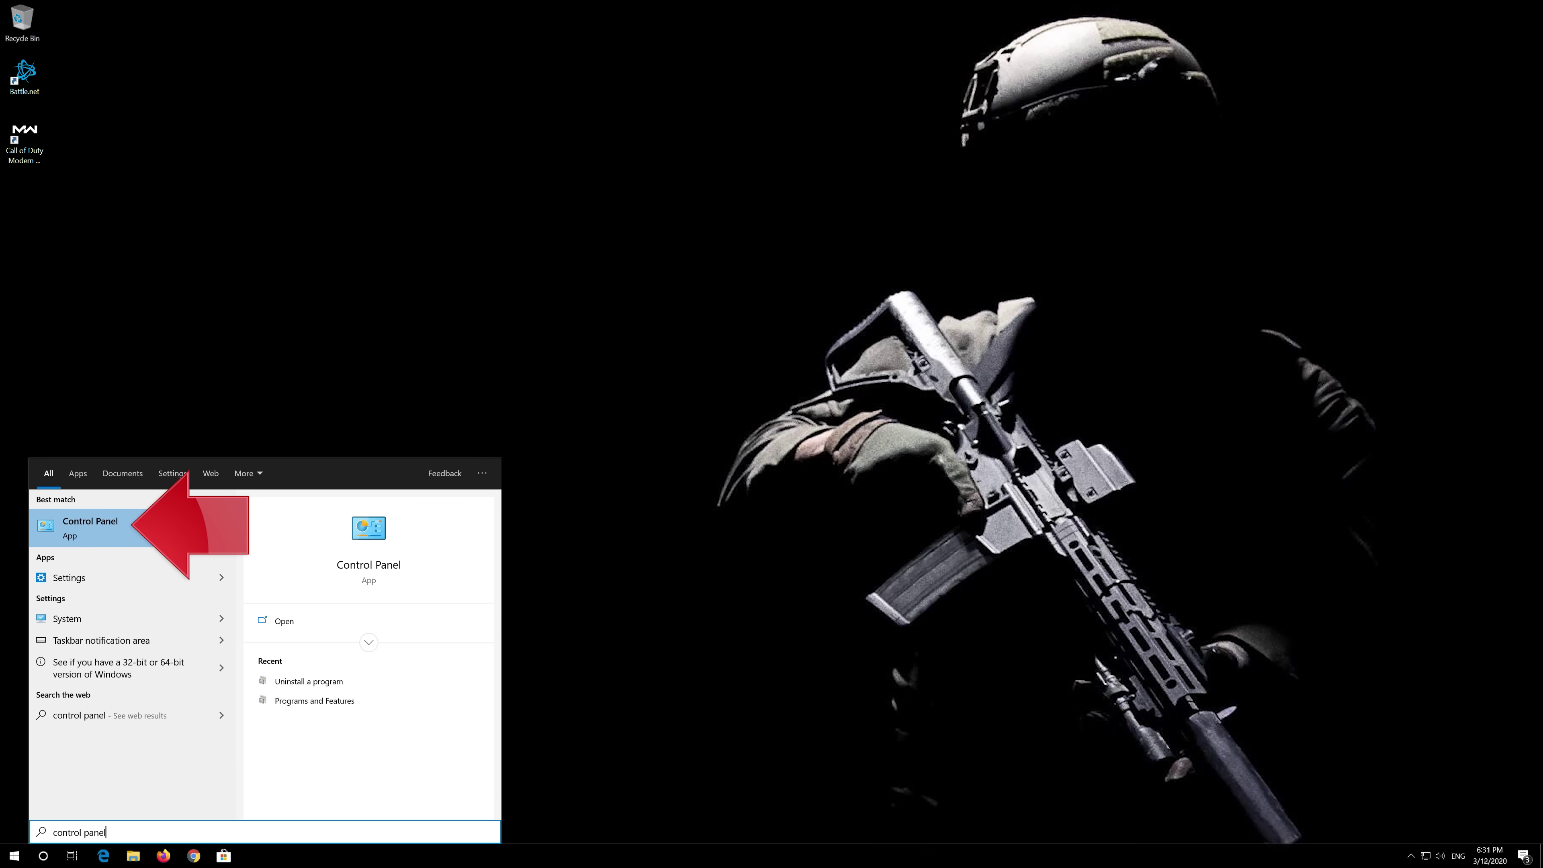
{"action": "left_click", "coordinate": [141, 525]}
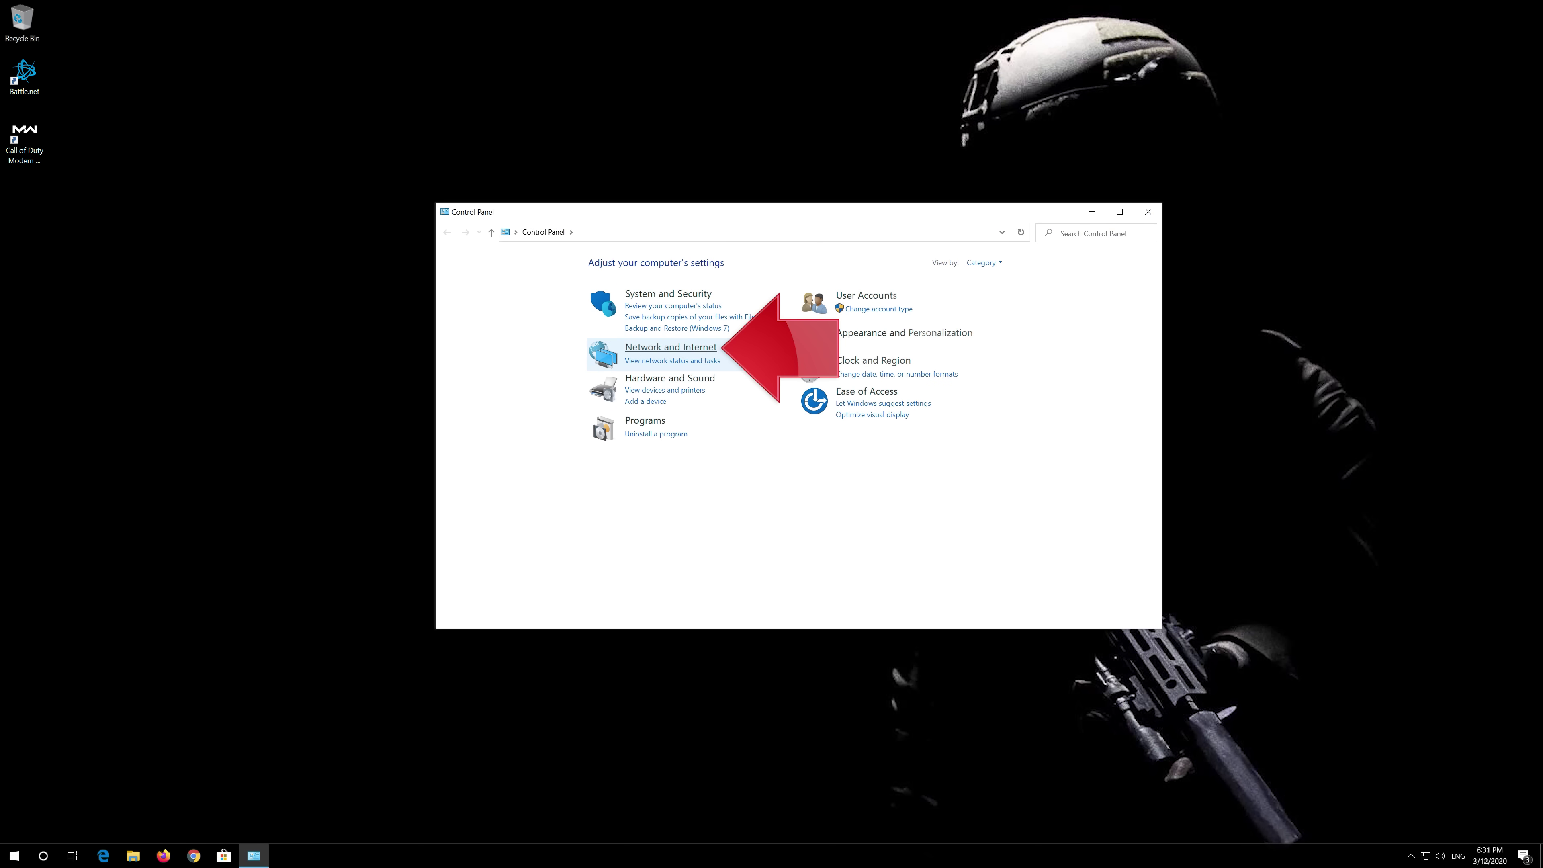
{"action": "left_click", "coordinate": [685, 349]}
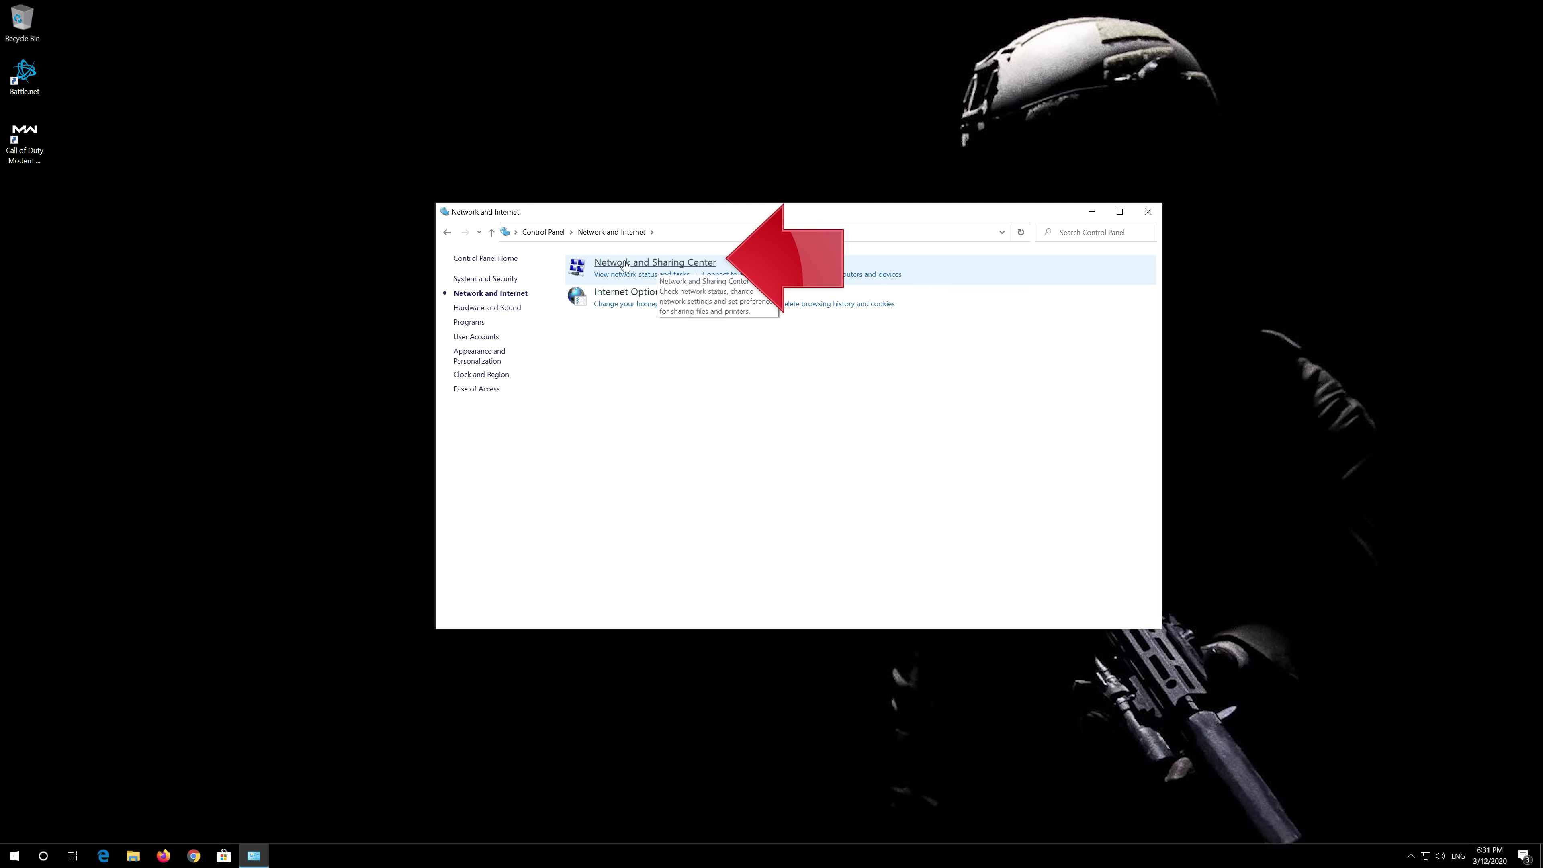
{"action": "left_click", "coordinate": [671, 265]}
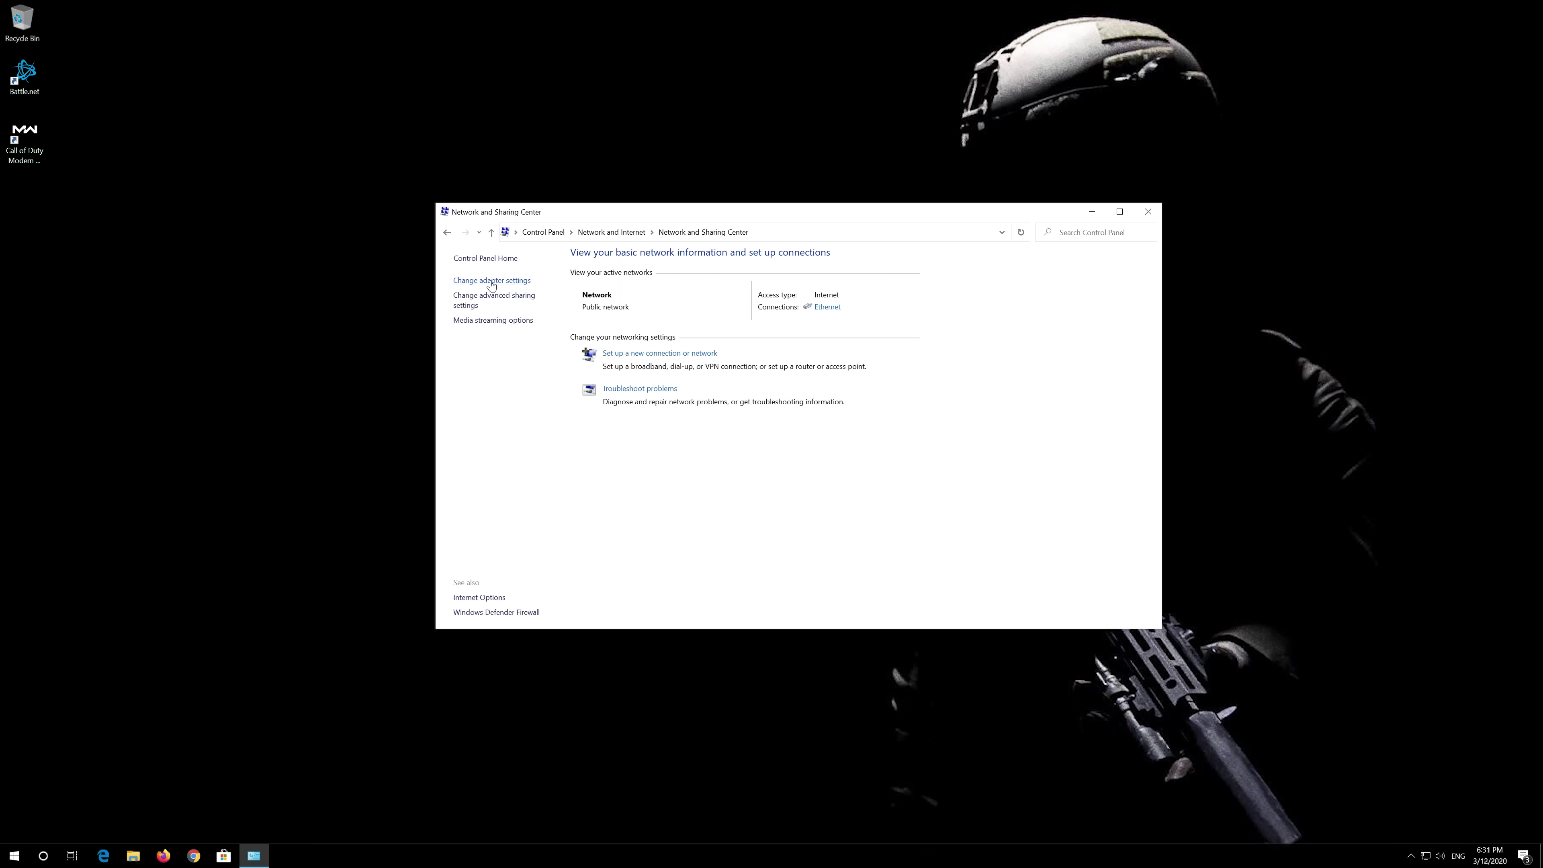
- Open the Ethernet adapter's Properties via Change adapter settings and select Internet Protocol Version 4 (TCP/IPv4)
{"action": "left_click", "coordinate": [491, 281]}
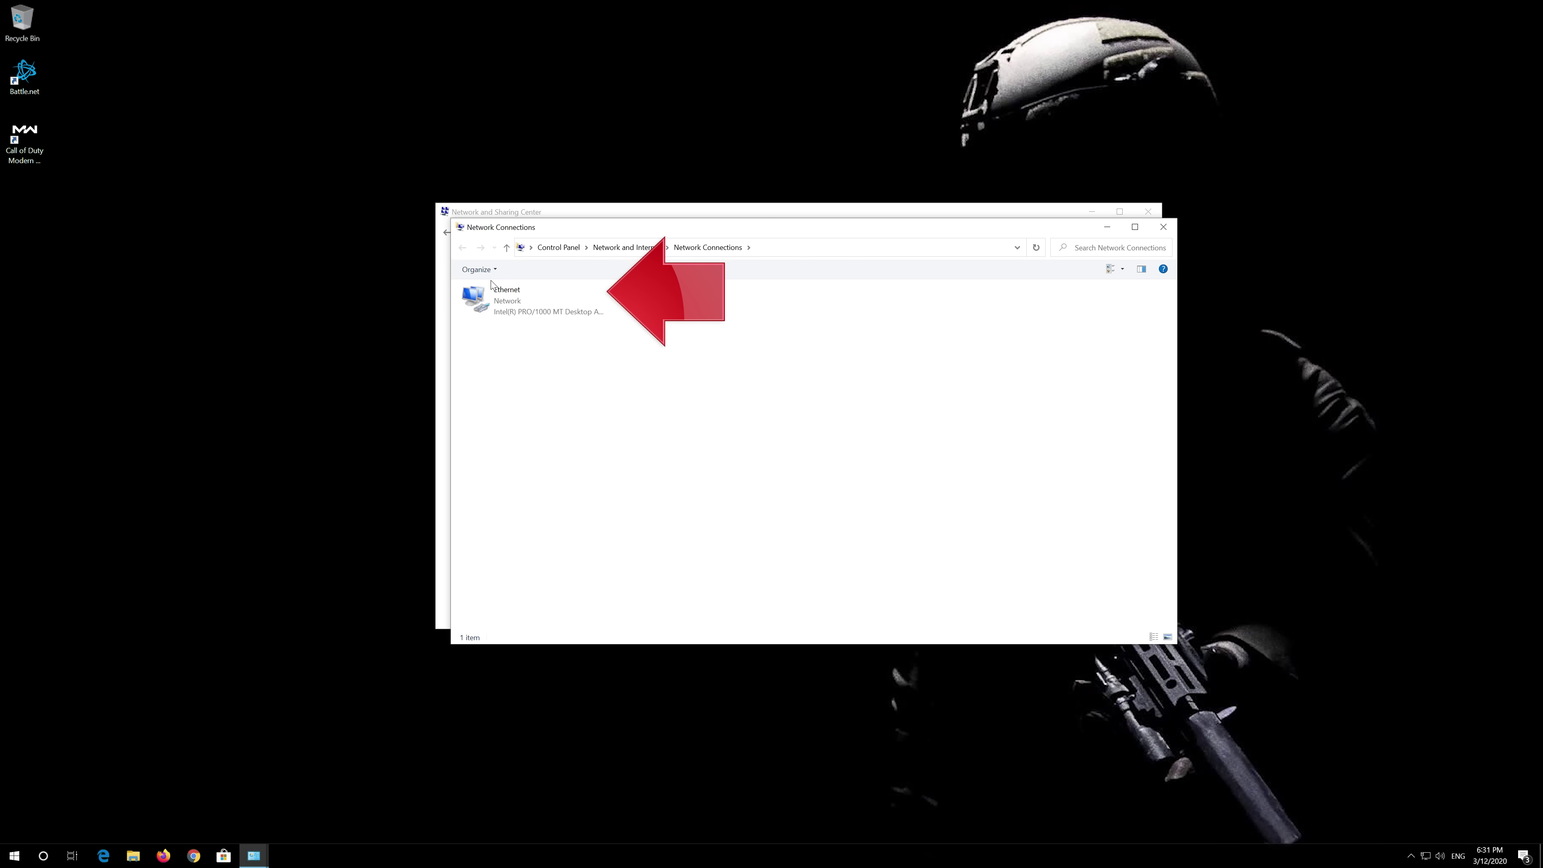
{"action": "left_click", "coordinate": [499, 294]}
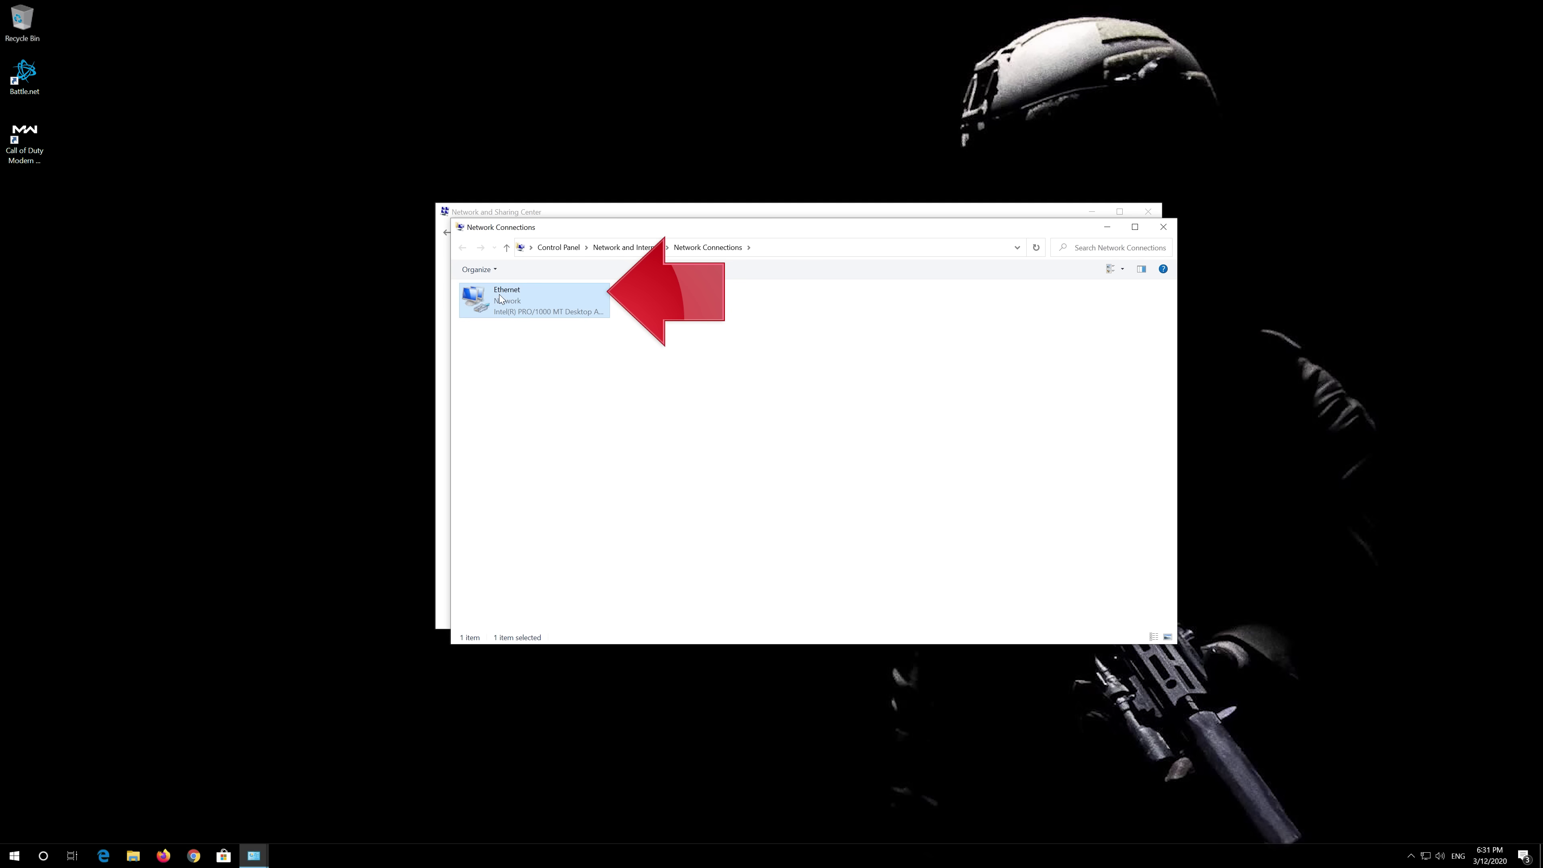
{"action": "right_click", "coordinate": [530, 297]}
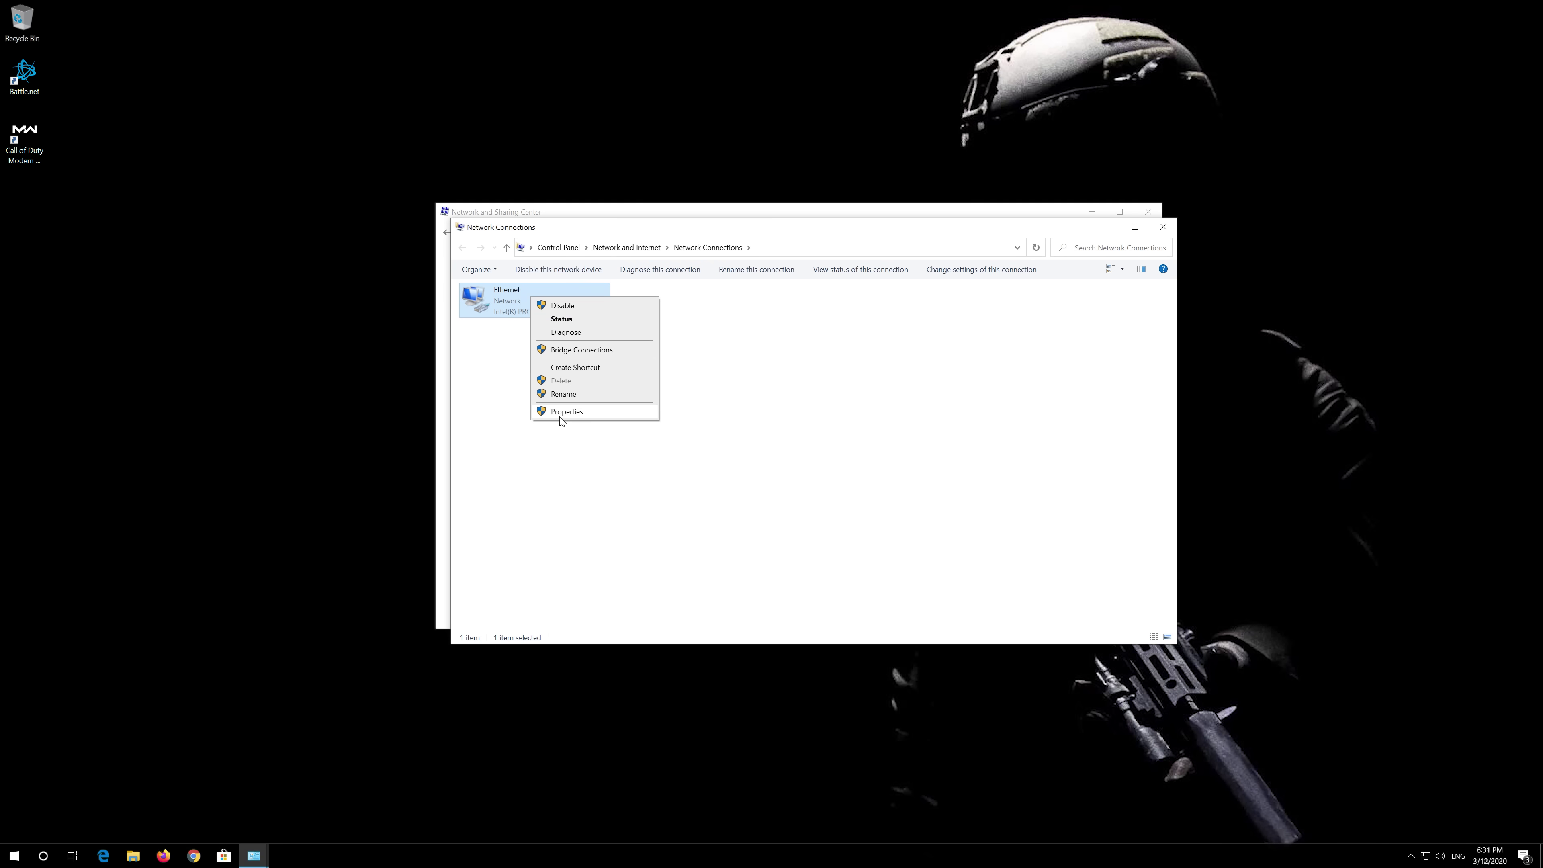
{"action": "left_click", "coordinate": [582, 420]}
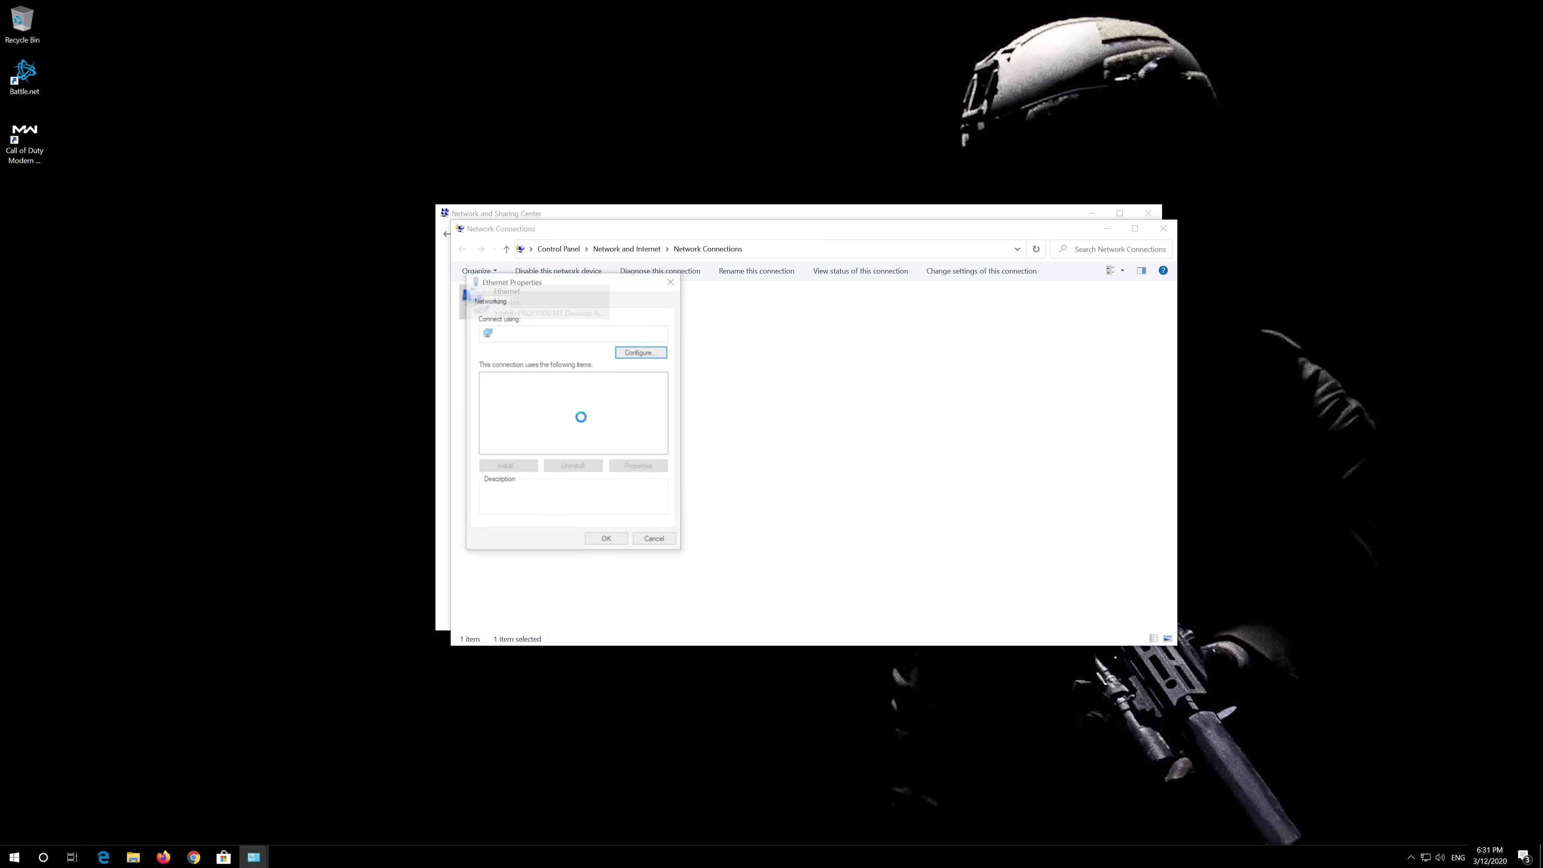
{"action": "left_click_drag", "start_coordinate": [575, 287], "coordinate": [812, 294]}
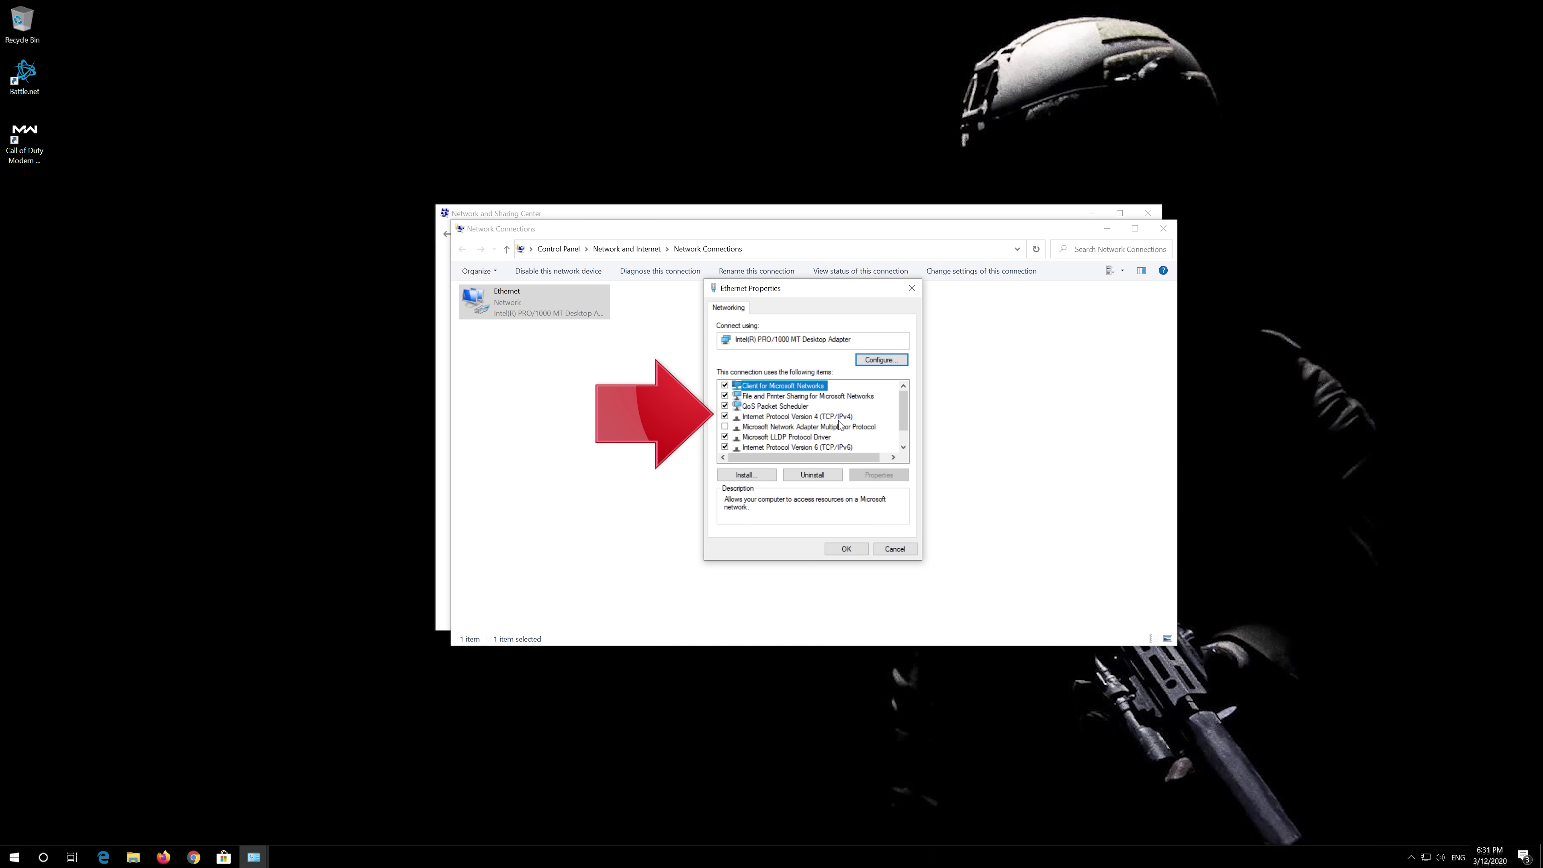
{"action": "left_click", "coordinate": [832, 418]}
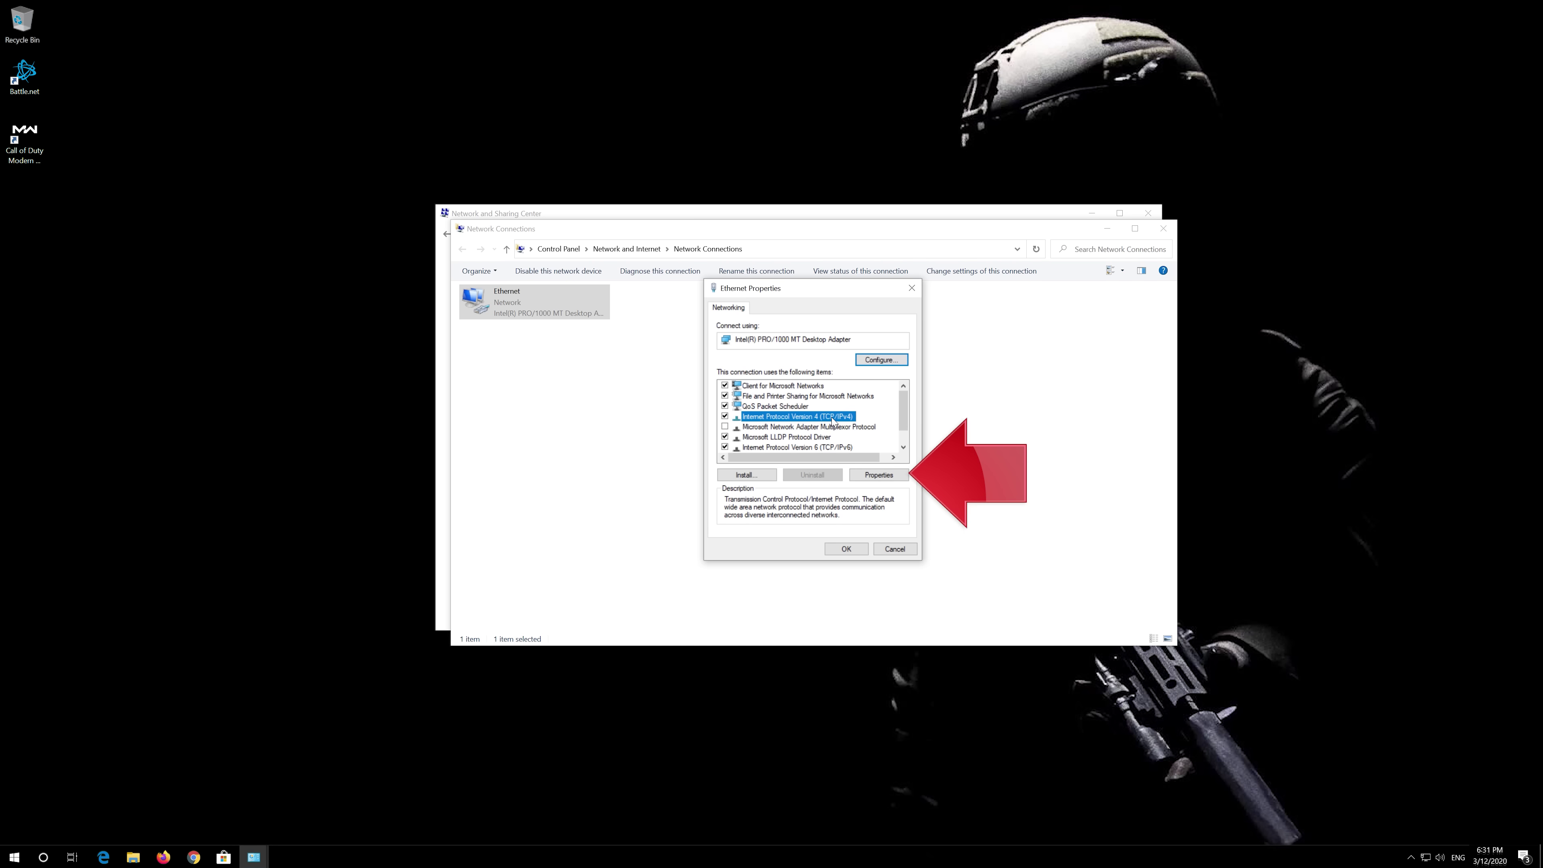
- Set the IPv4 DNS servers manually to 1.1.1.1 preferred and 1.0.0.1 alternate, and confirm
{"action": "left_click", "coordinate": [887, 477]}
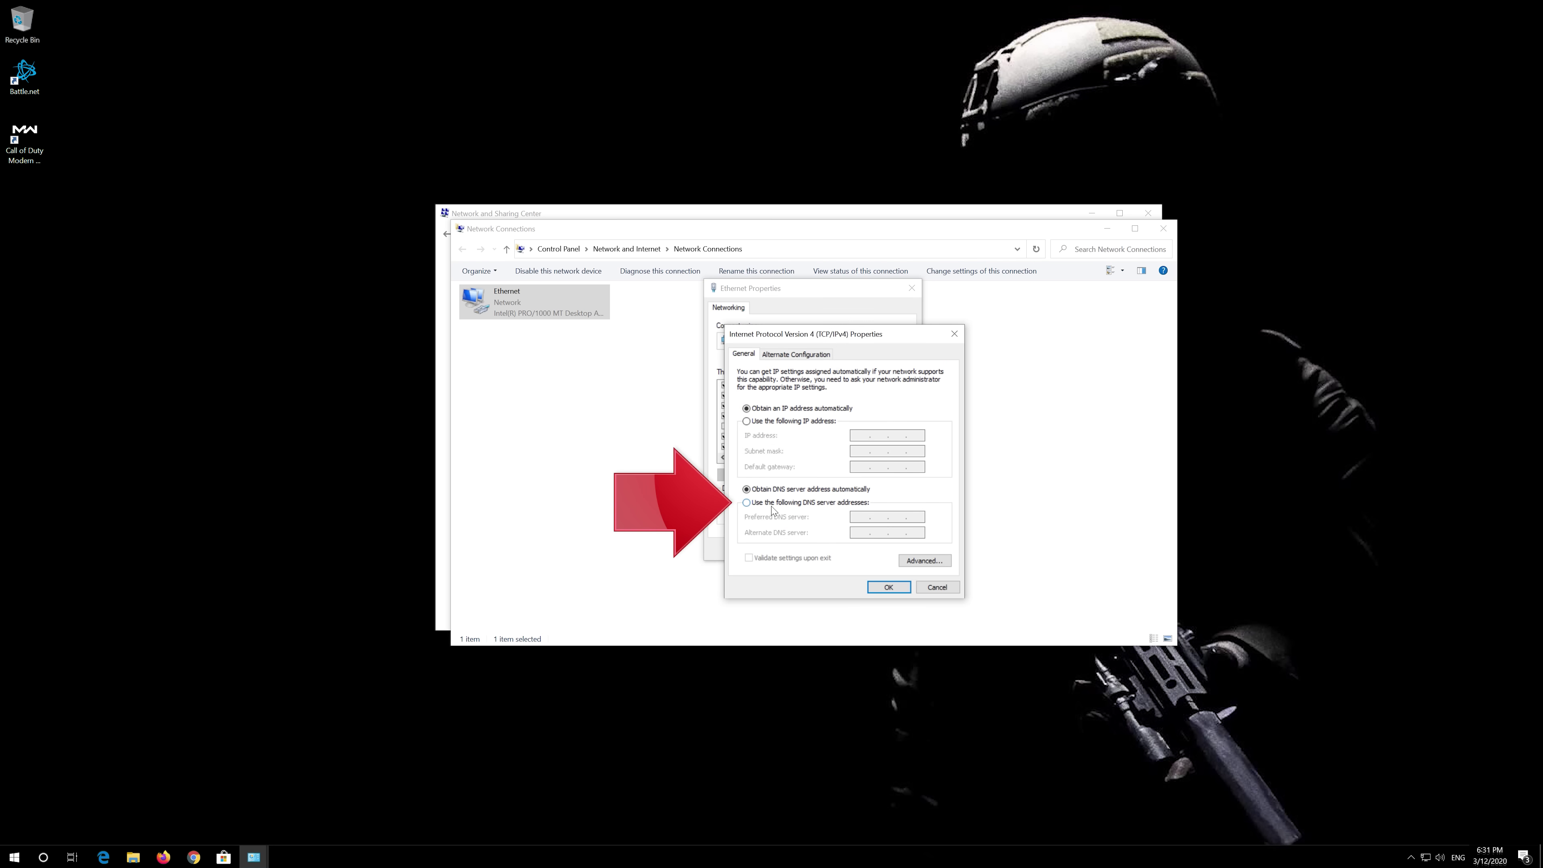
{"action": "left_click", "coordinate": [746, 502]}
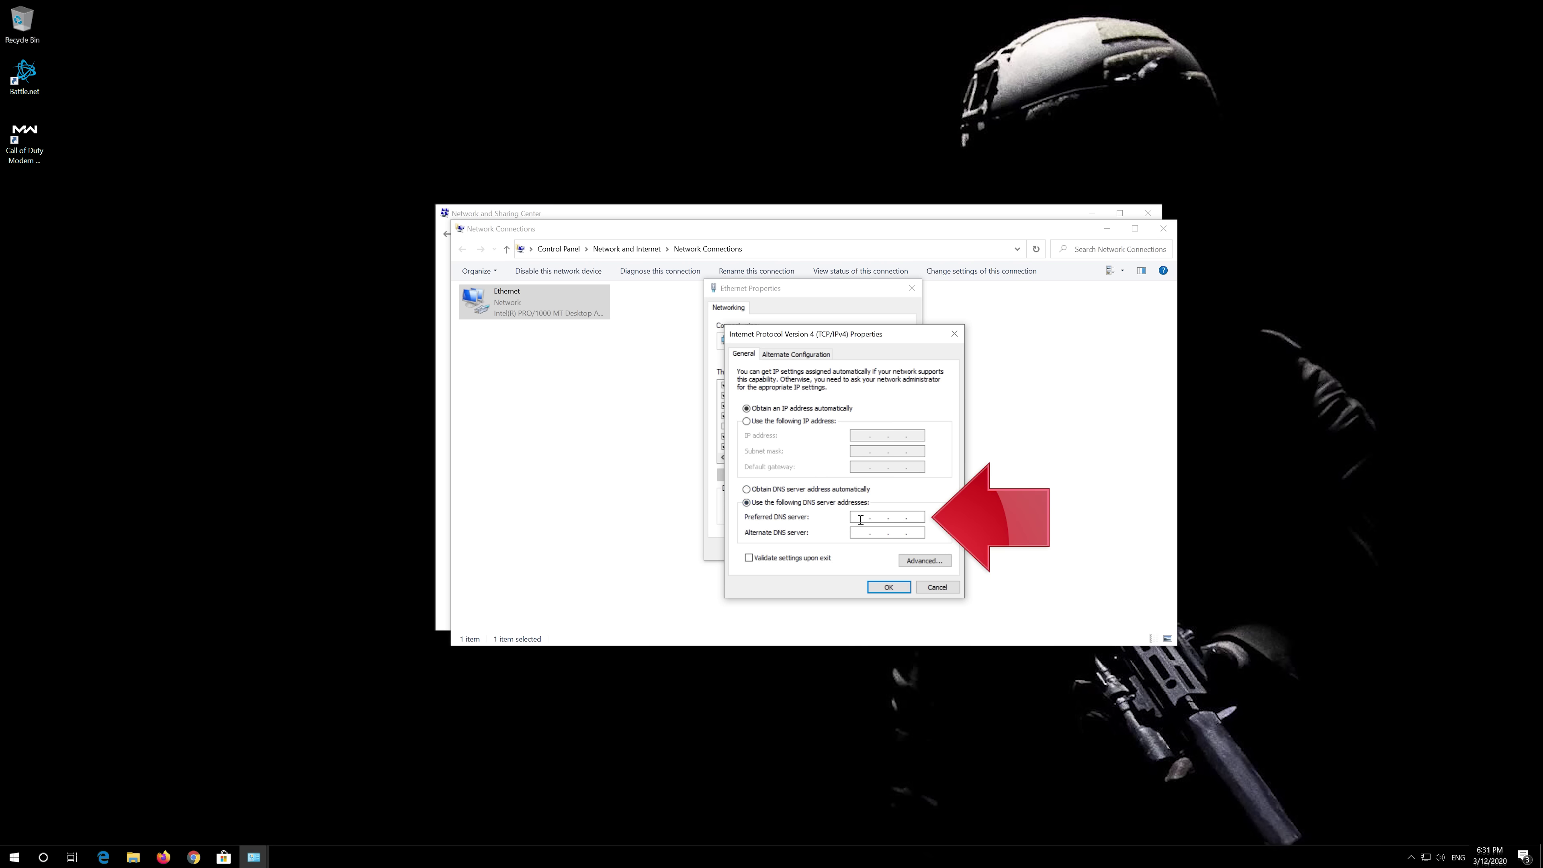
{"action": "type", "text": "1.1.1.1"}
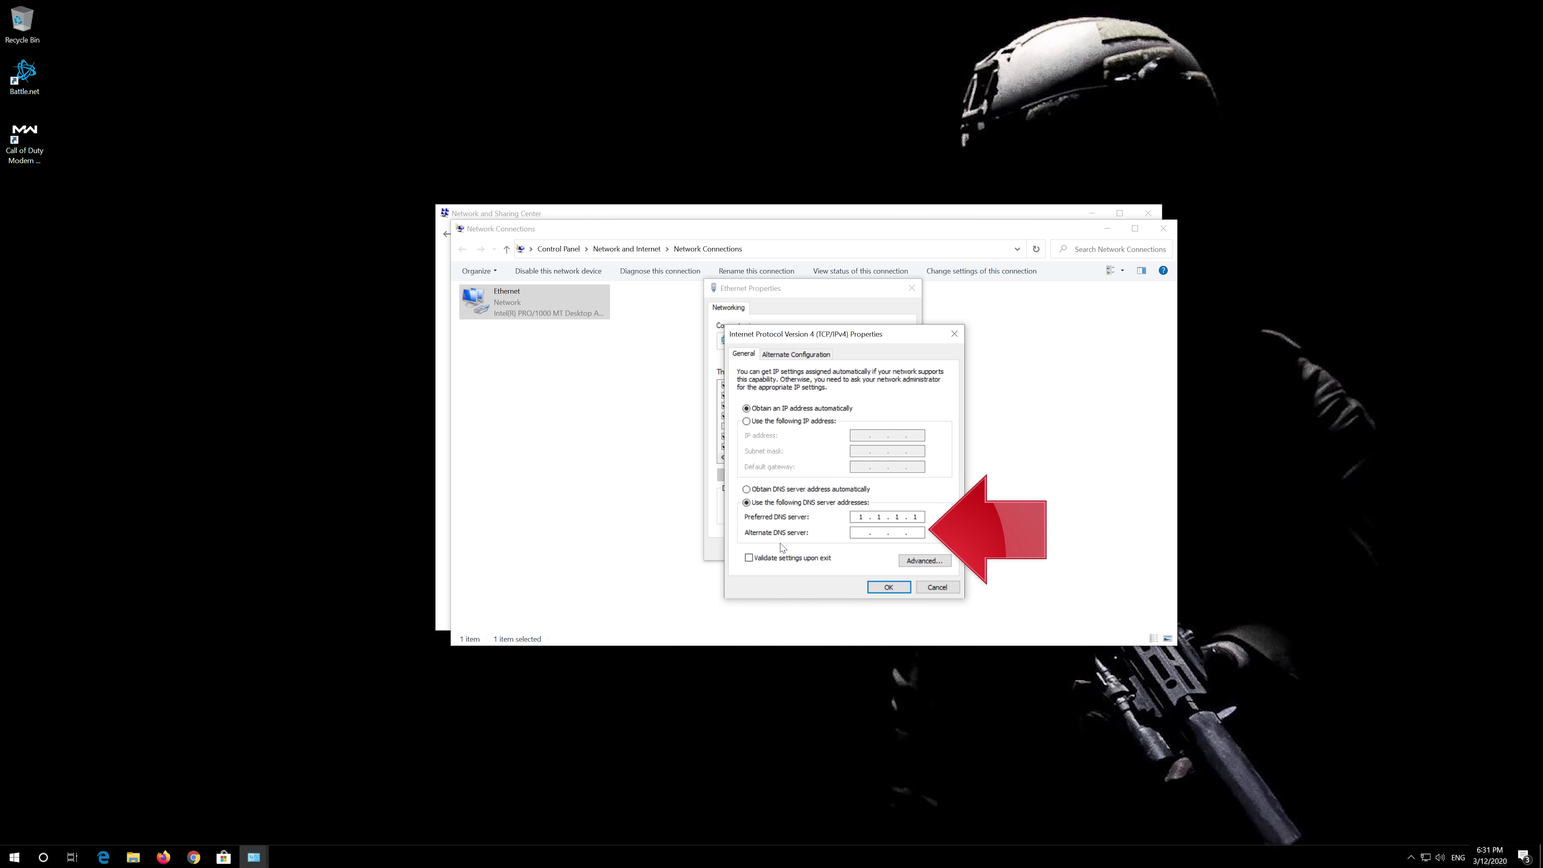
{"action": "left_click", "coordinate": [859, 531]}
{"action": "type", "text": "1.0.0."}
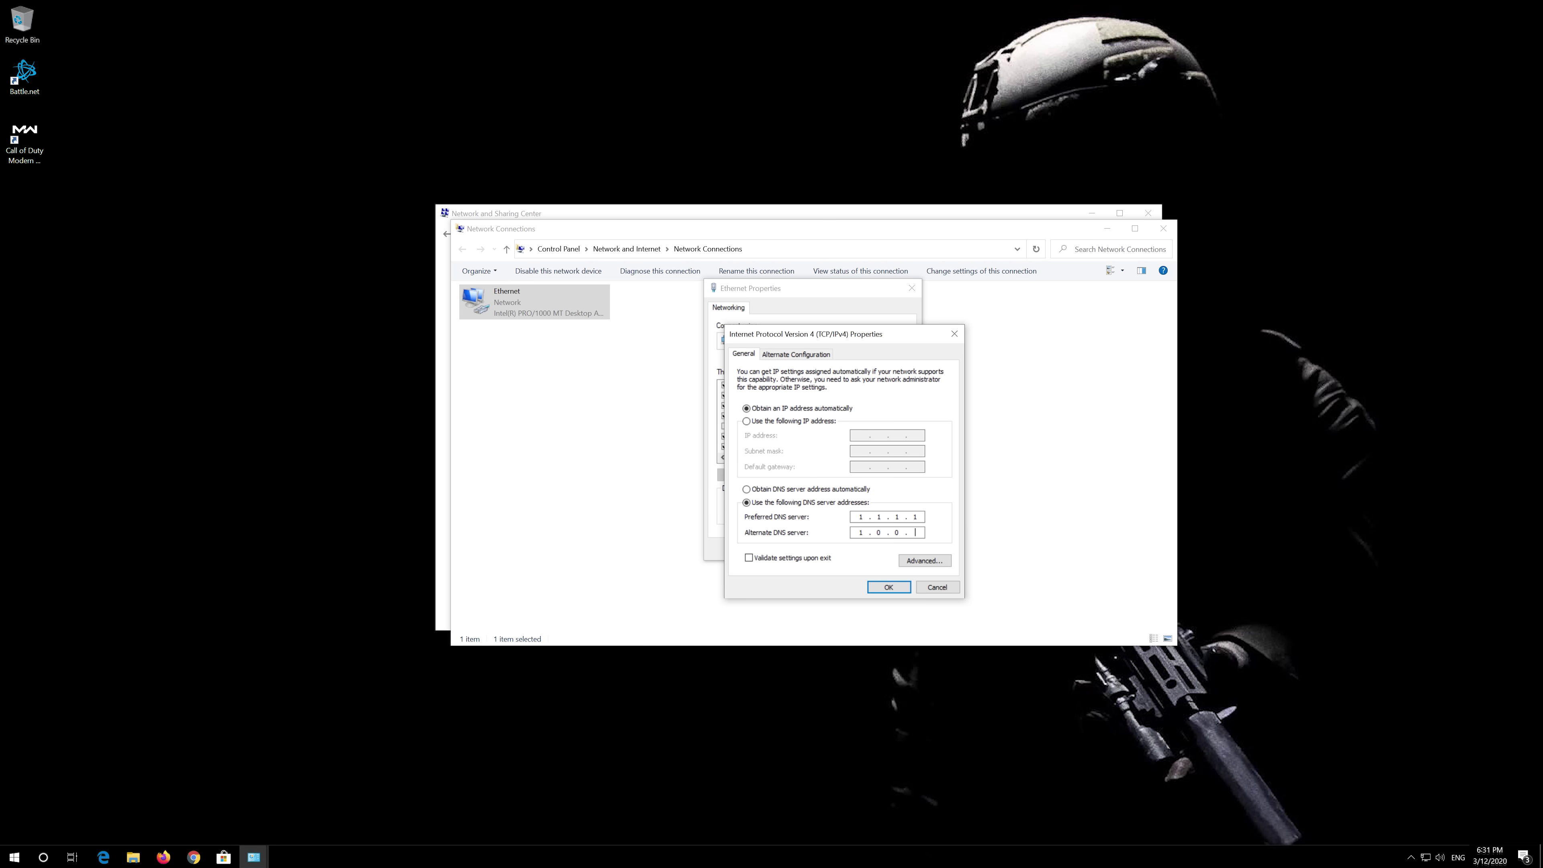
{"action": "type", "text": "1"}
{"action": "left_click", "coordinate": [888, 587]}
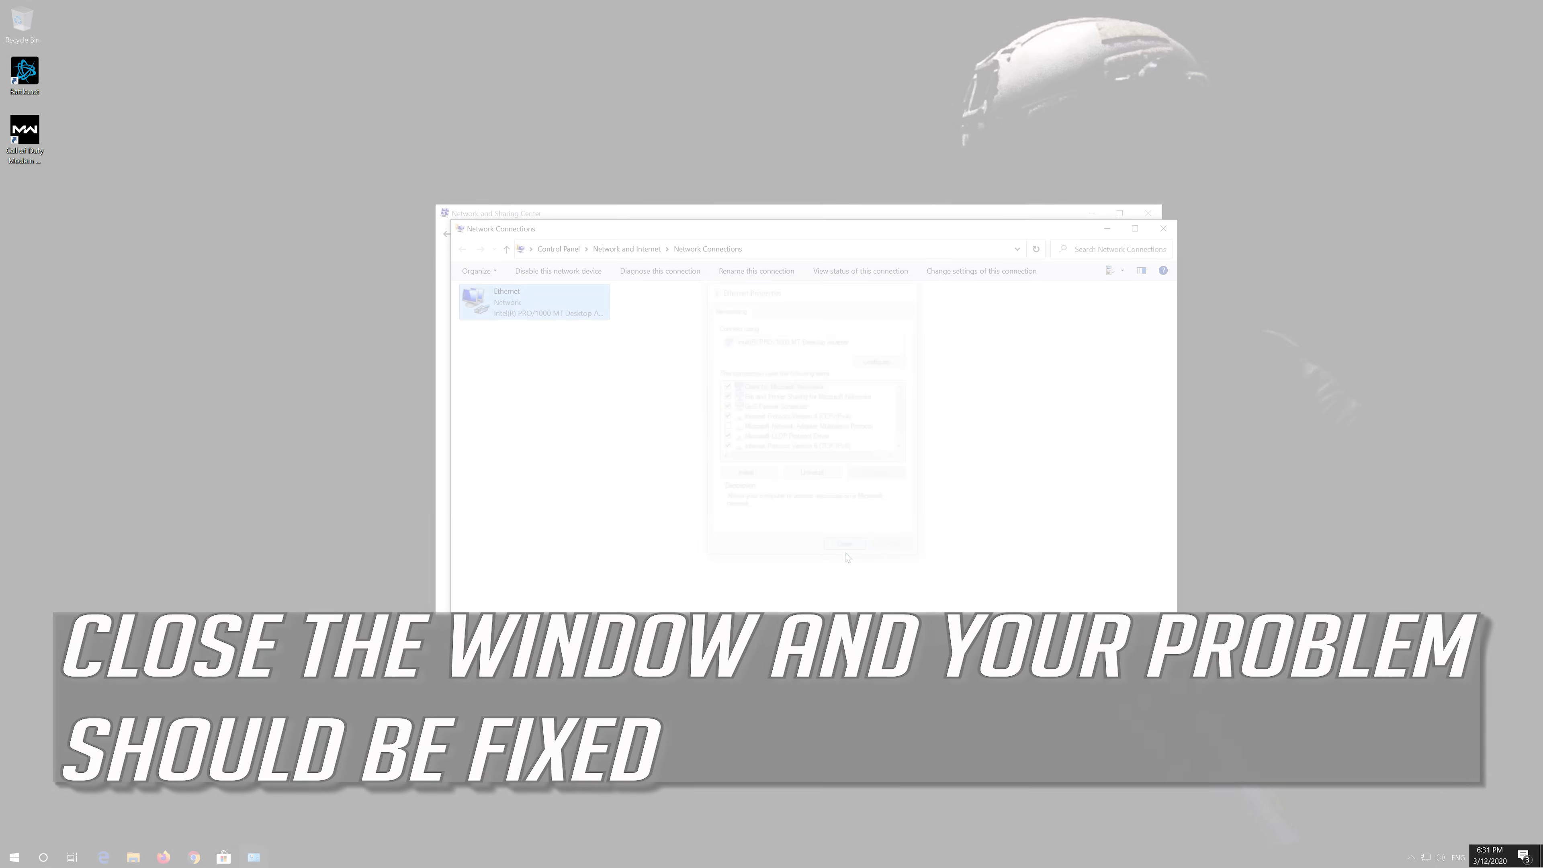
- Close Ethernet Properties, then go to Settings > Network & Internet Status and choose Network reset
{"action": "left_click", "coordinate": [845, 550]}
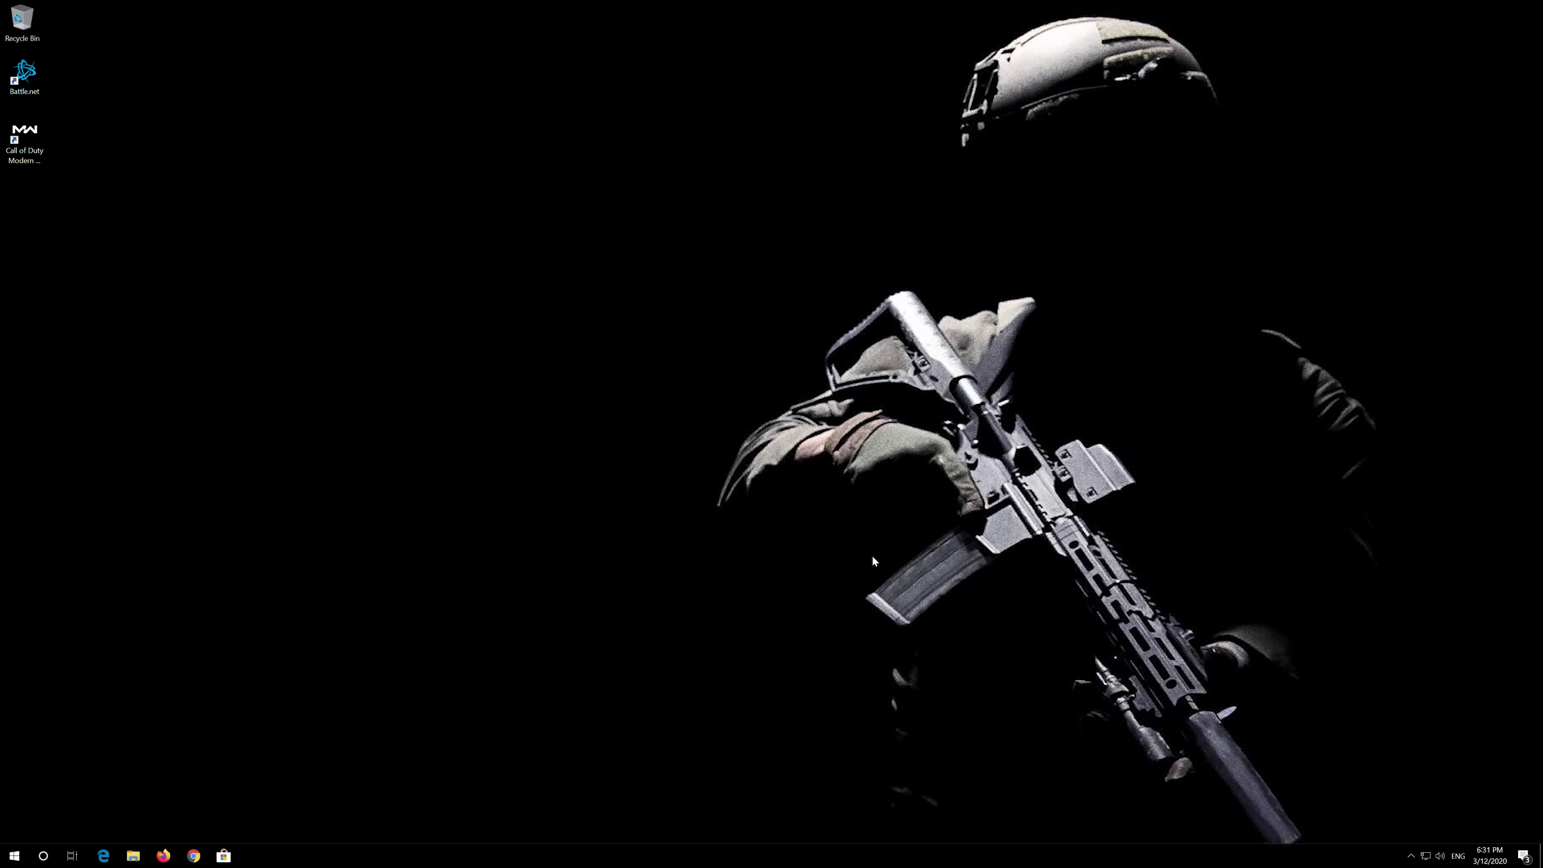
{"action": "left_click", "coordinate": [14, 855]}
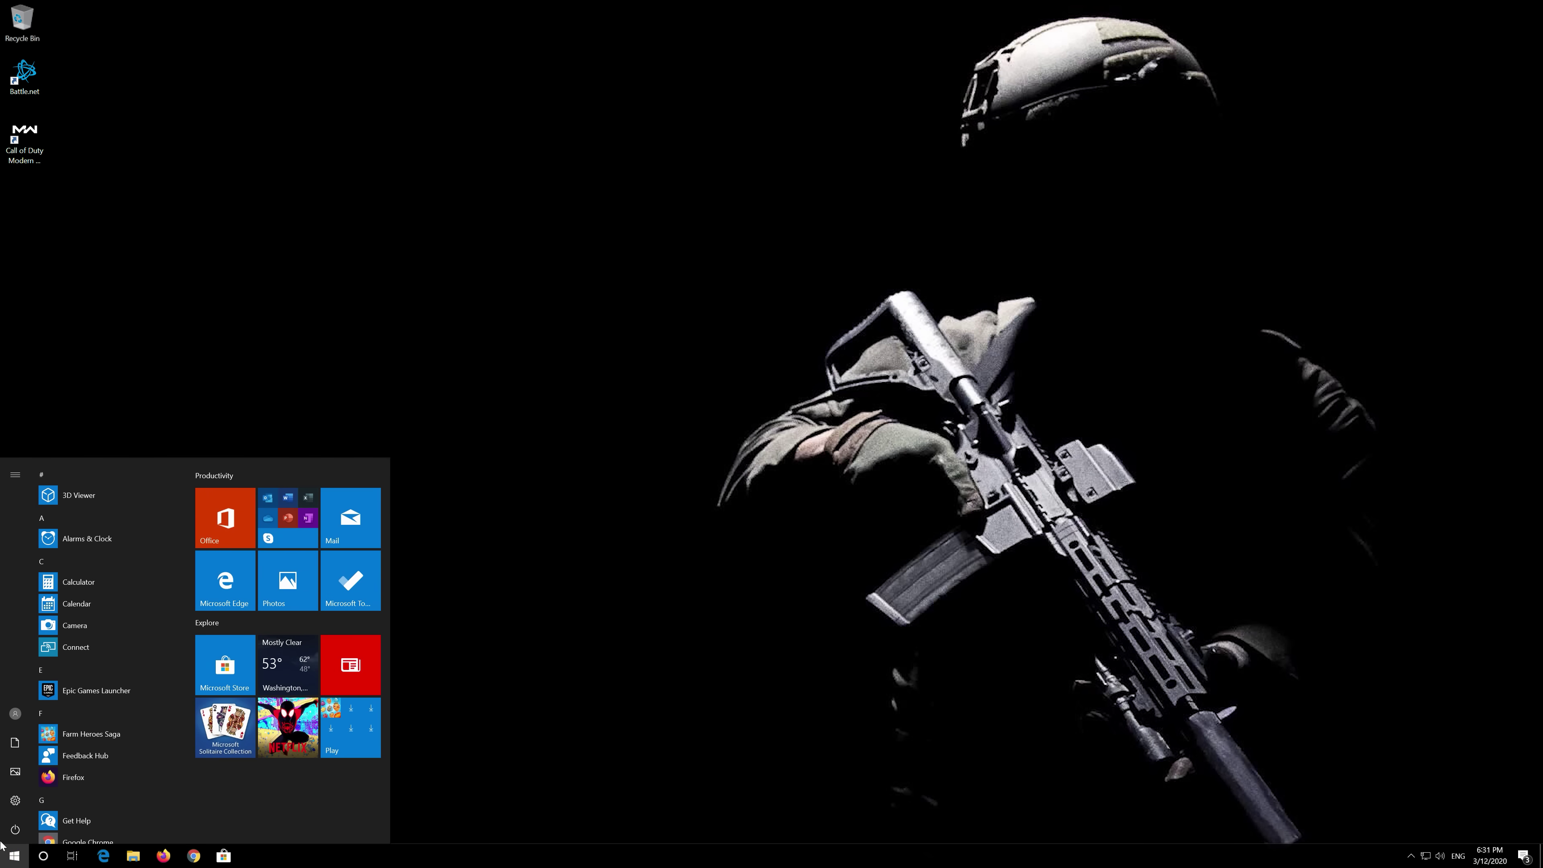
{"action": "mouse_move", "coordinate": [16, 800]}
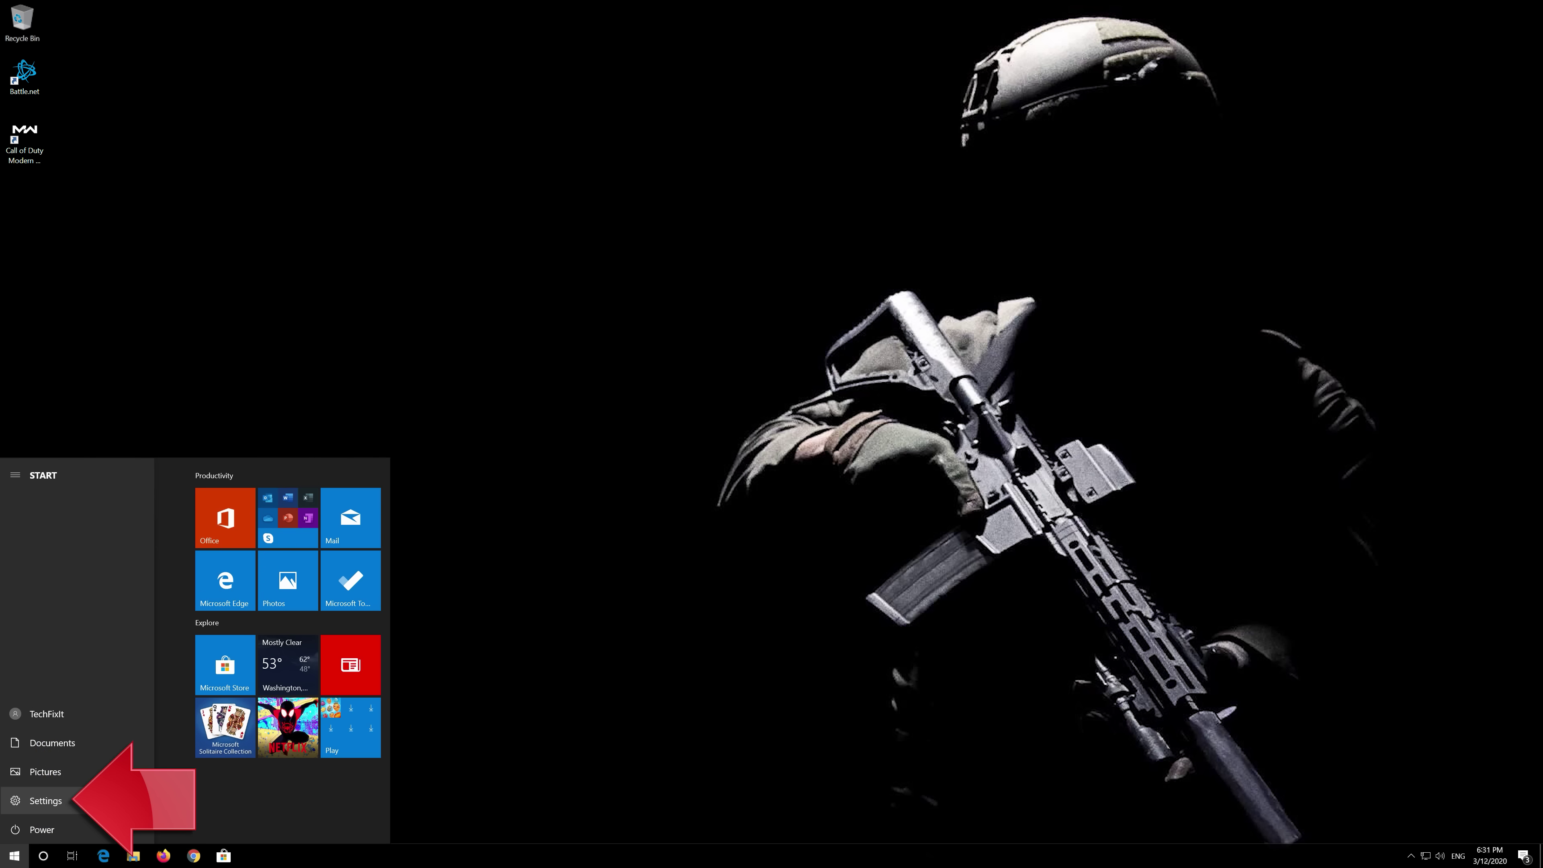
{"action": "left_click", "coordinate": [51, 801]}
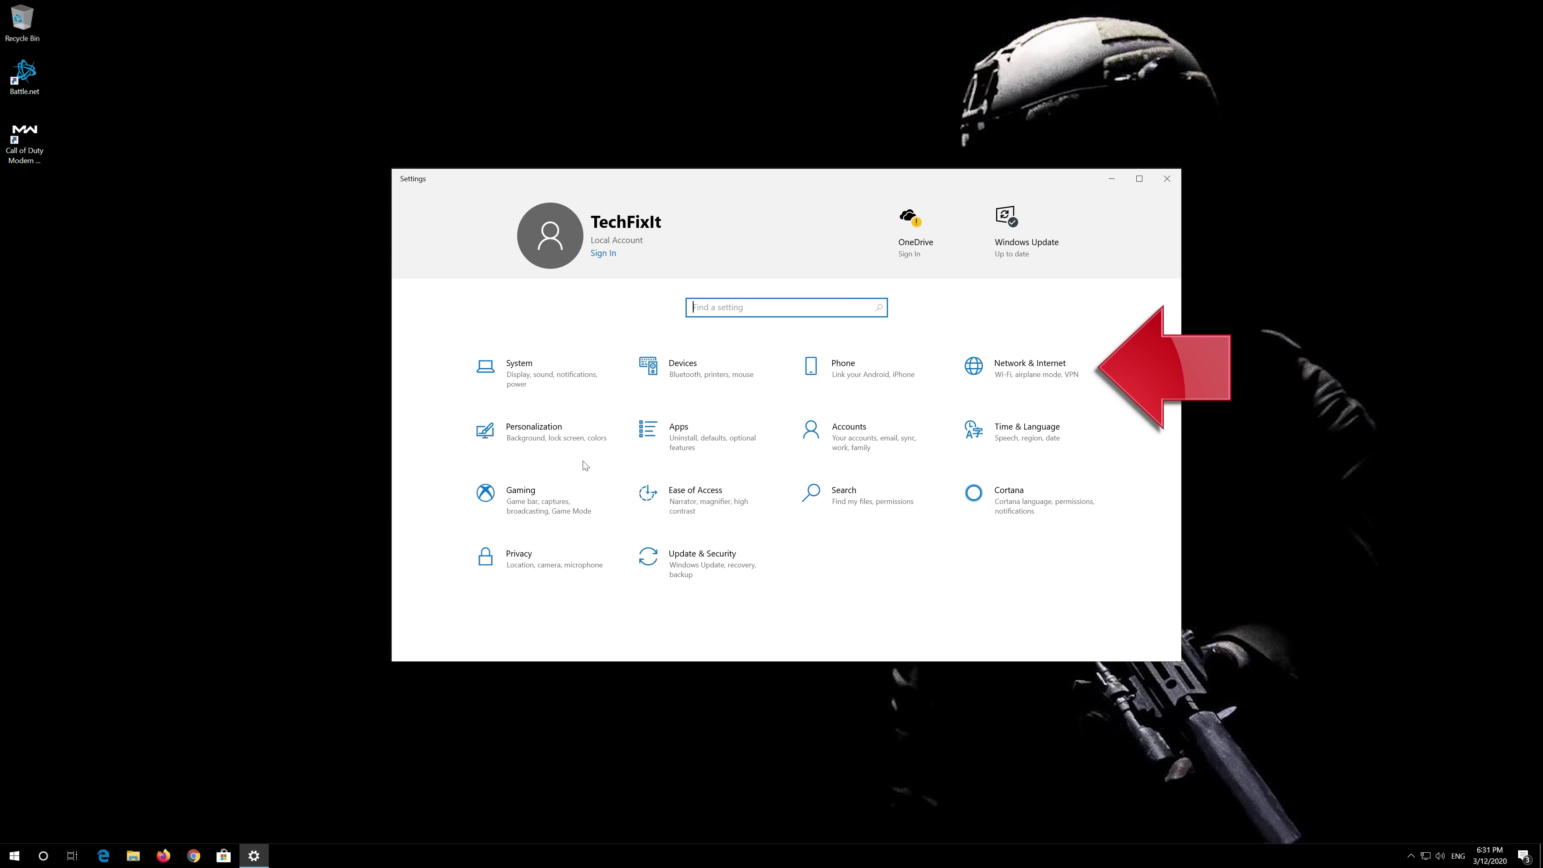
{"action": "left_click", "coordinate": [1026, 376]}
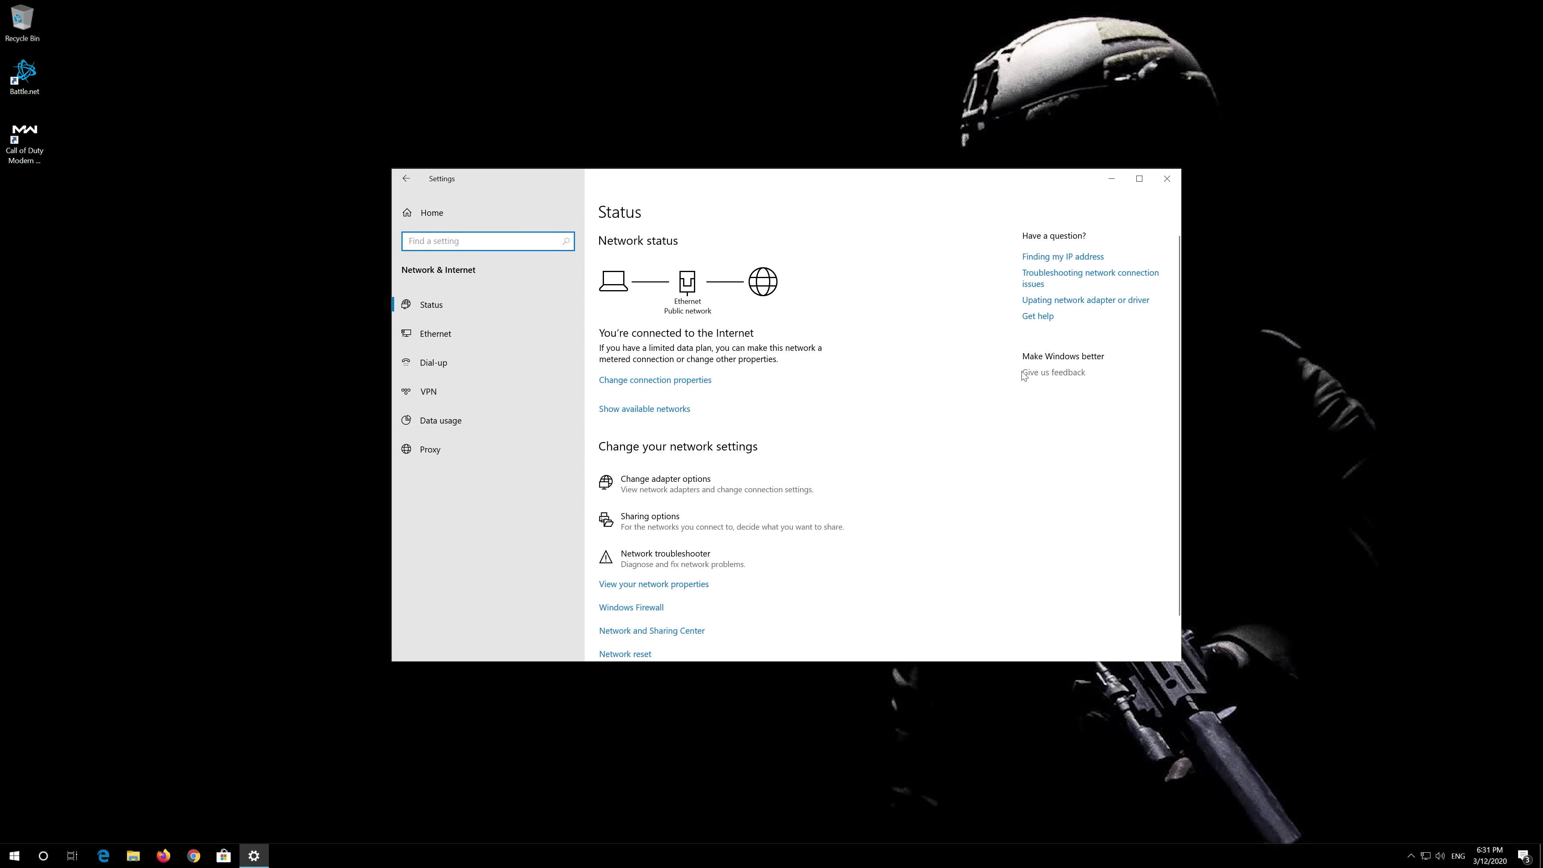
{"action": "scroll", "coordinate": [753, 432], "scroll_direction": "down", "scroll_amount": 1}
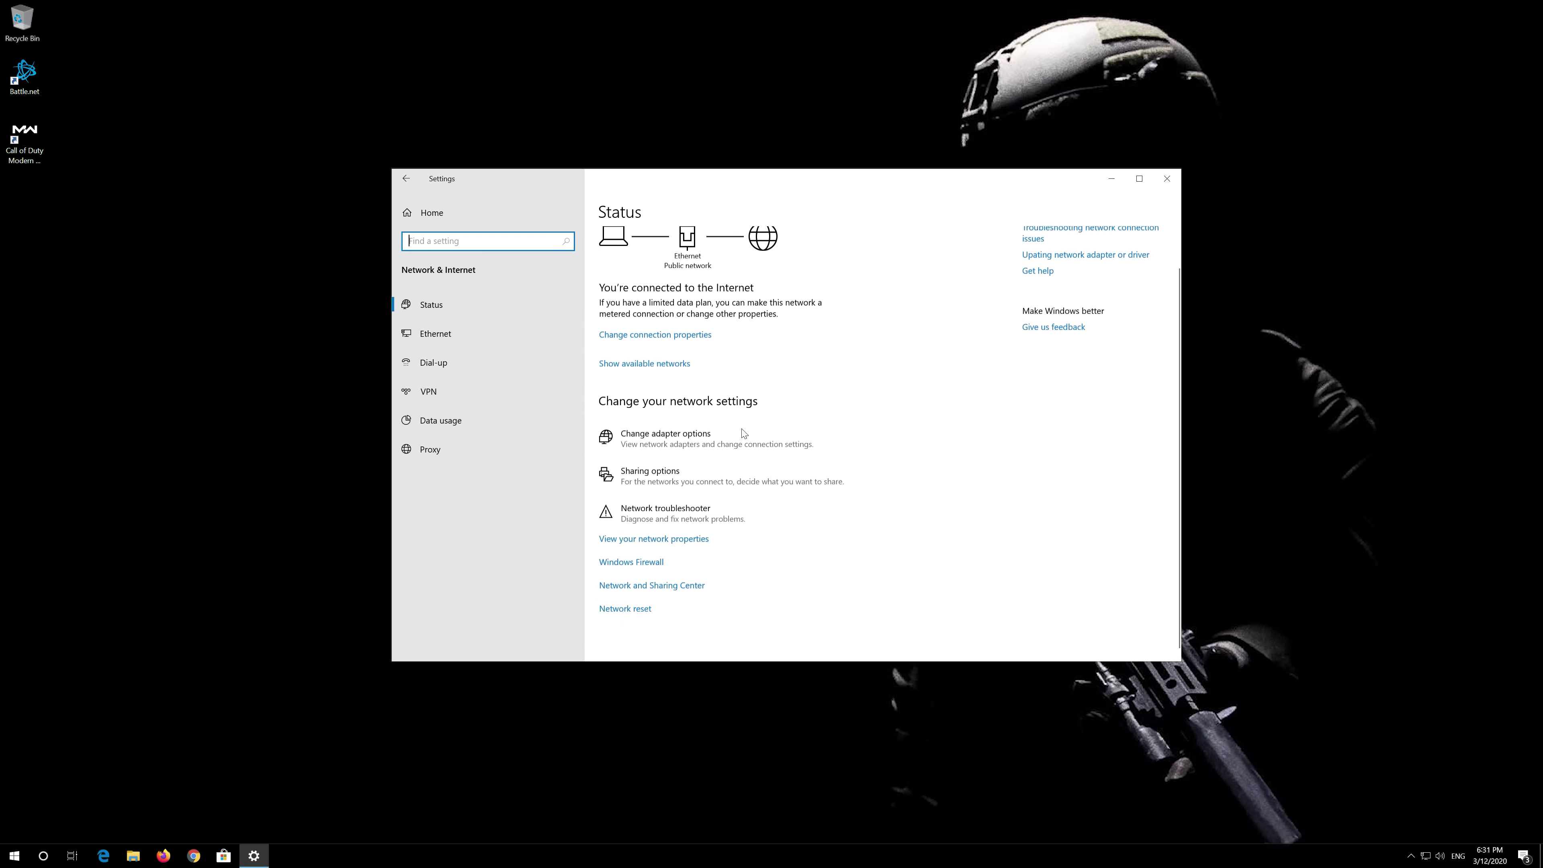
{"action": "left_click", "coordinate": [648, 607]}
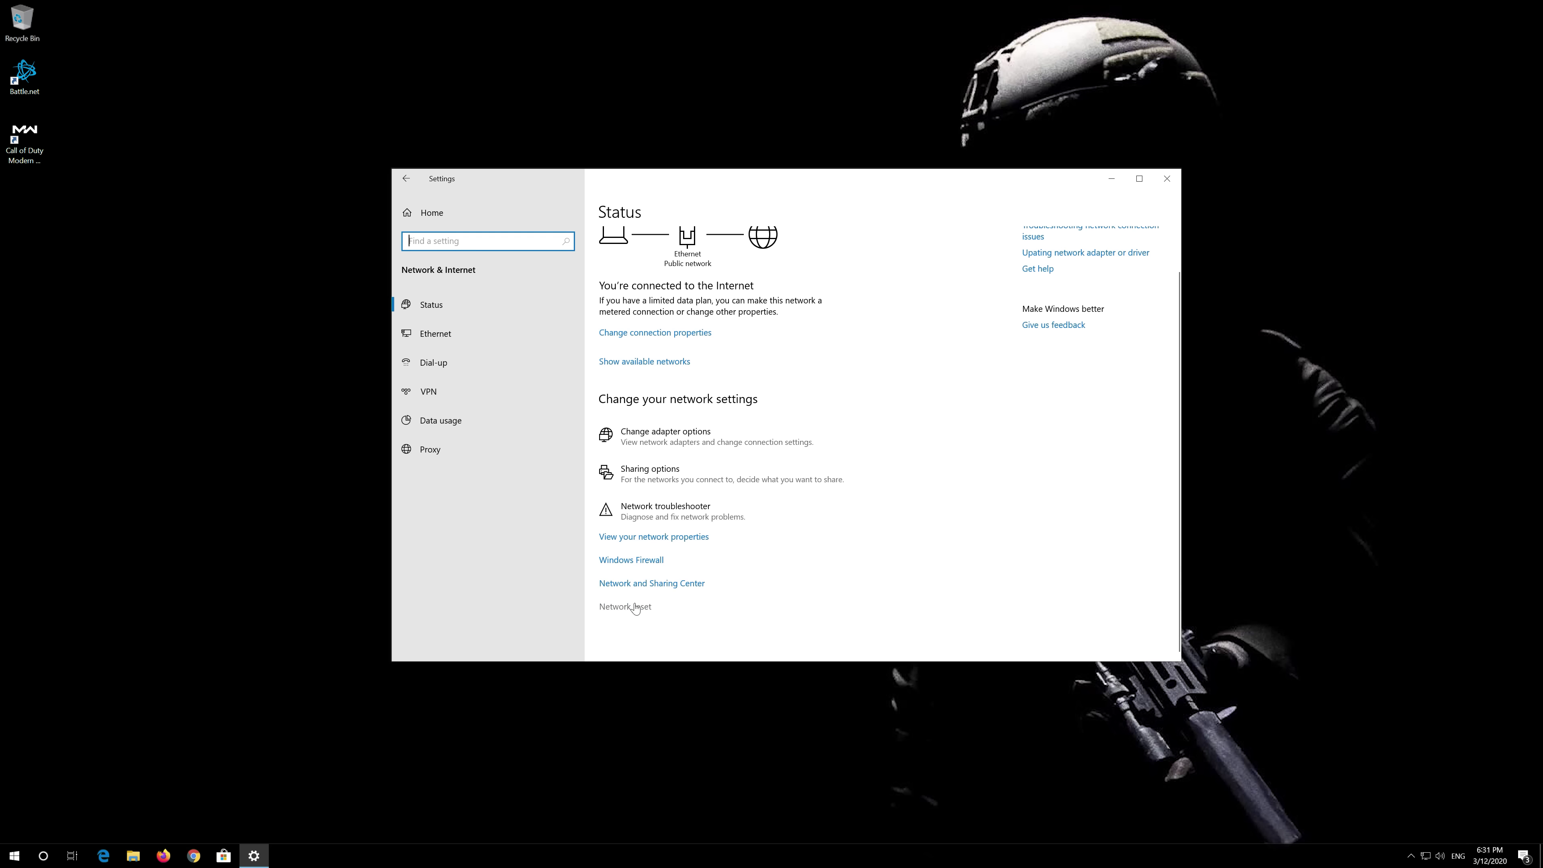
- Reset the network with Reset now, confirm Yes, dismiss the sign-out notice, and close Settings
{"action": "left_click", "coordinate": [635, 607]}
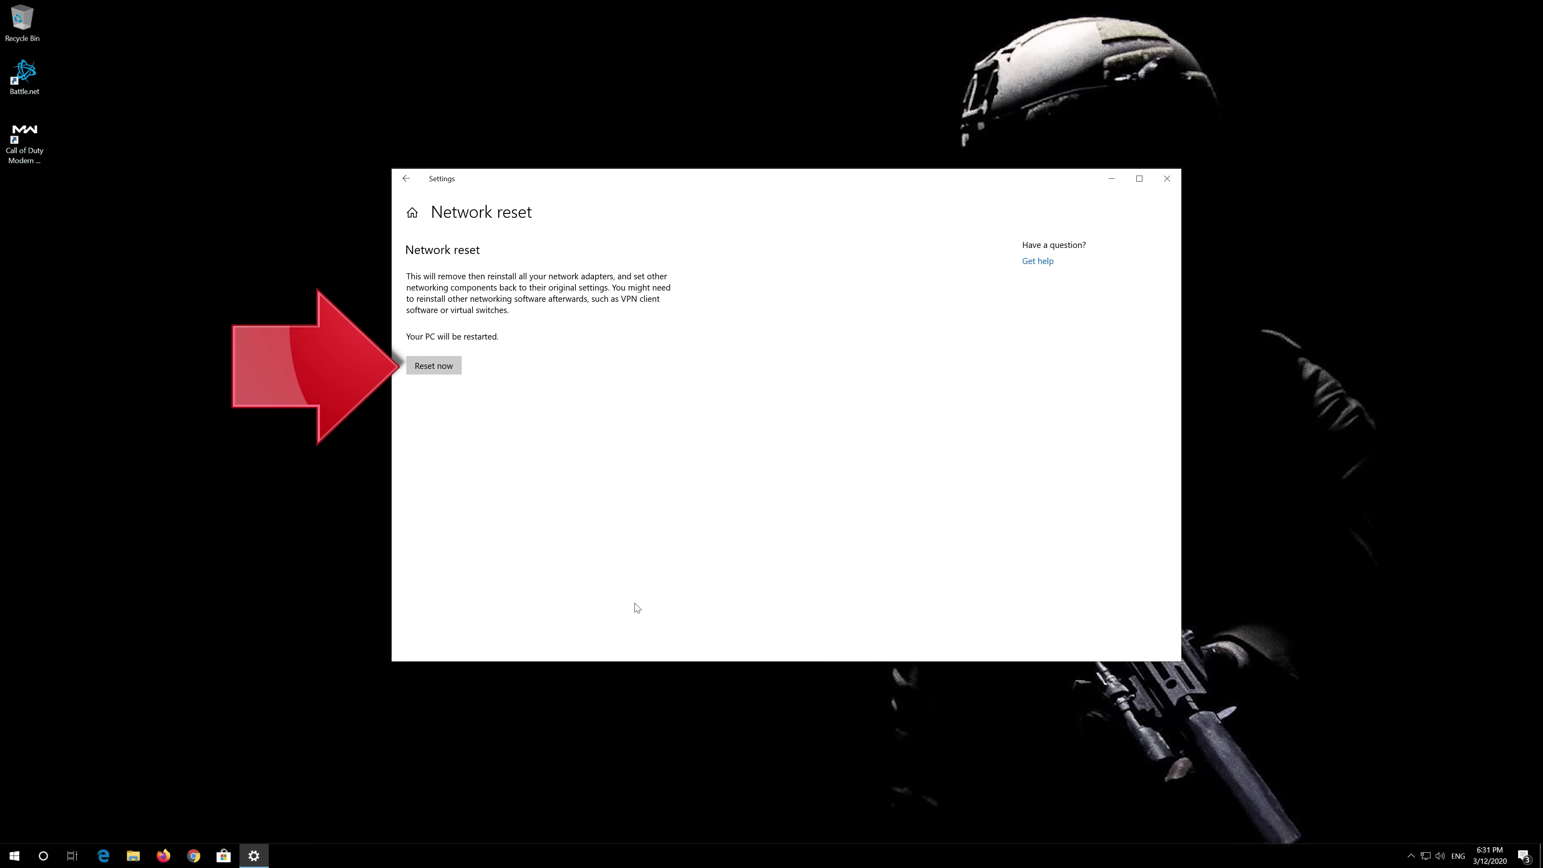
{"action": "left_click", "coordinate": [421, 367]}
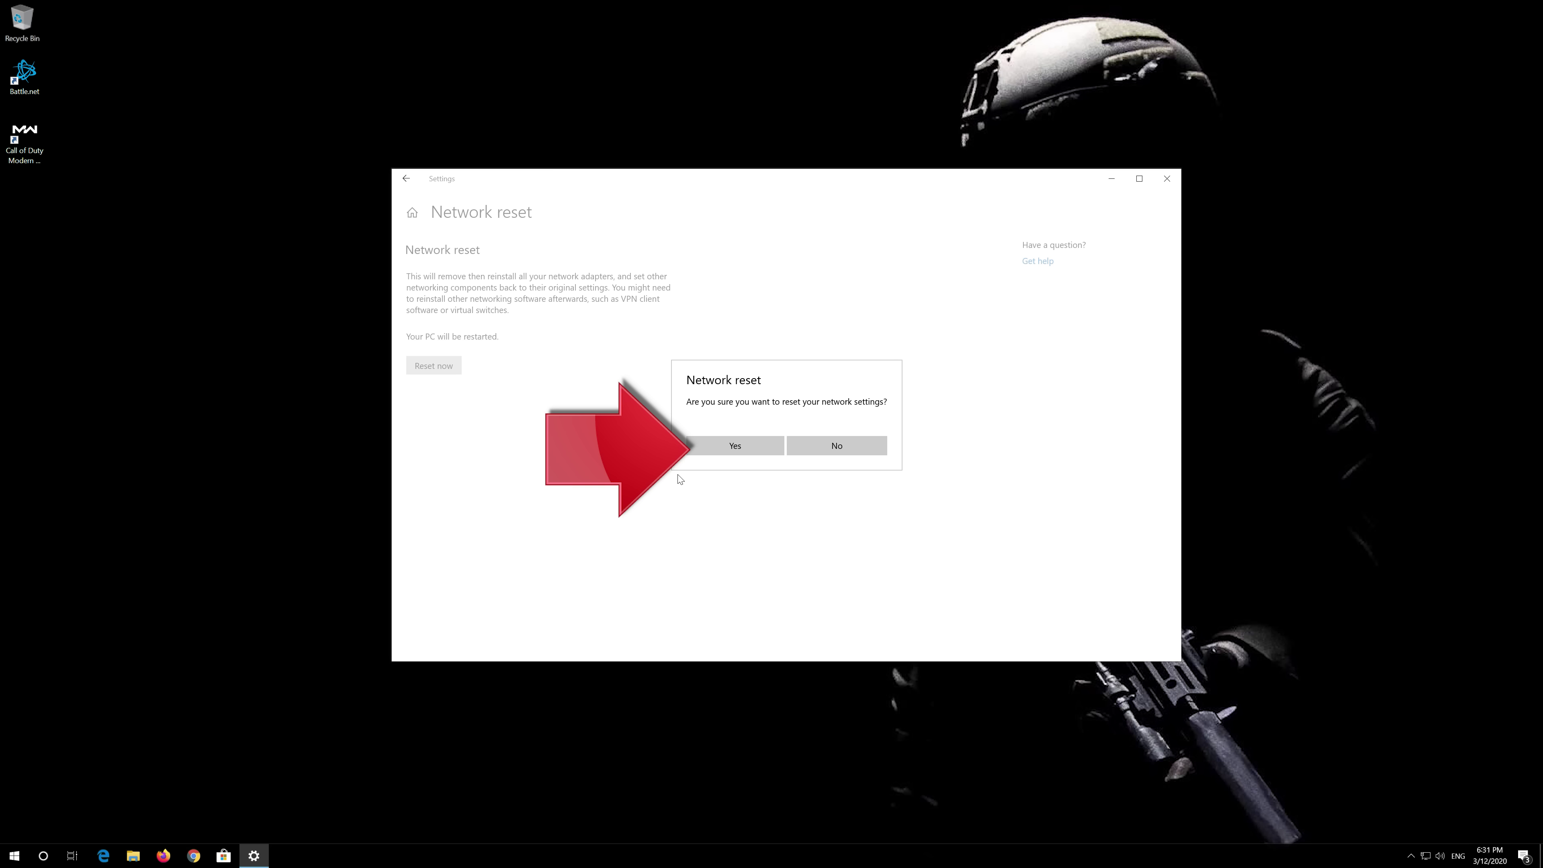
{"action": "left_click", "coordinate": [732, 448]}
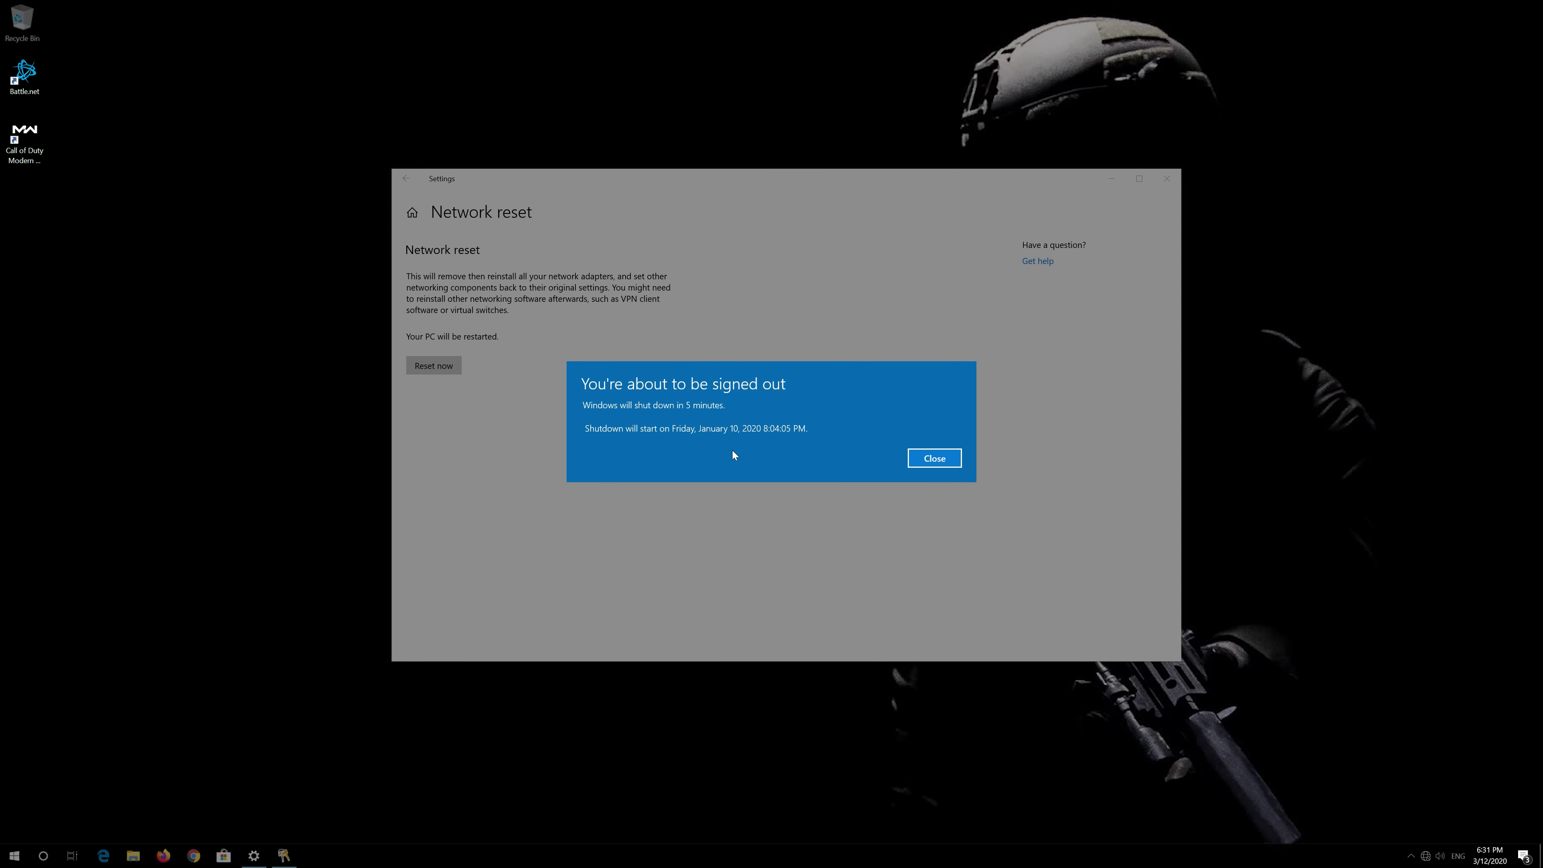
{"action": "left_click", "coordinate": [958, 462]}
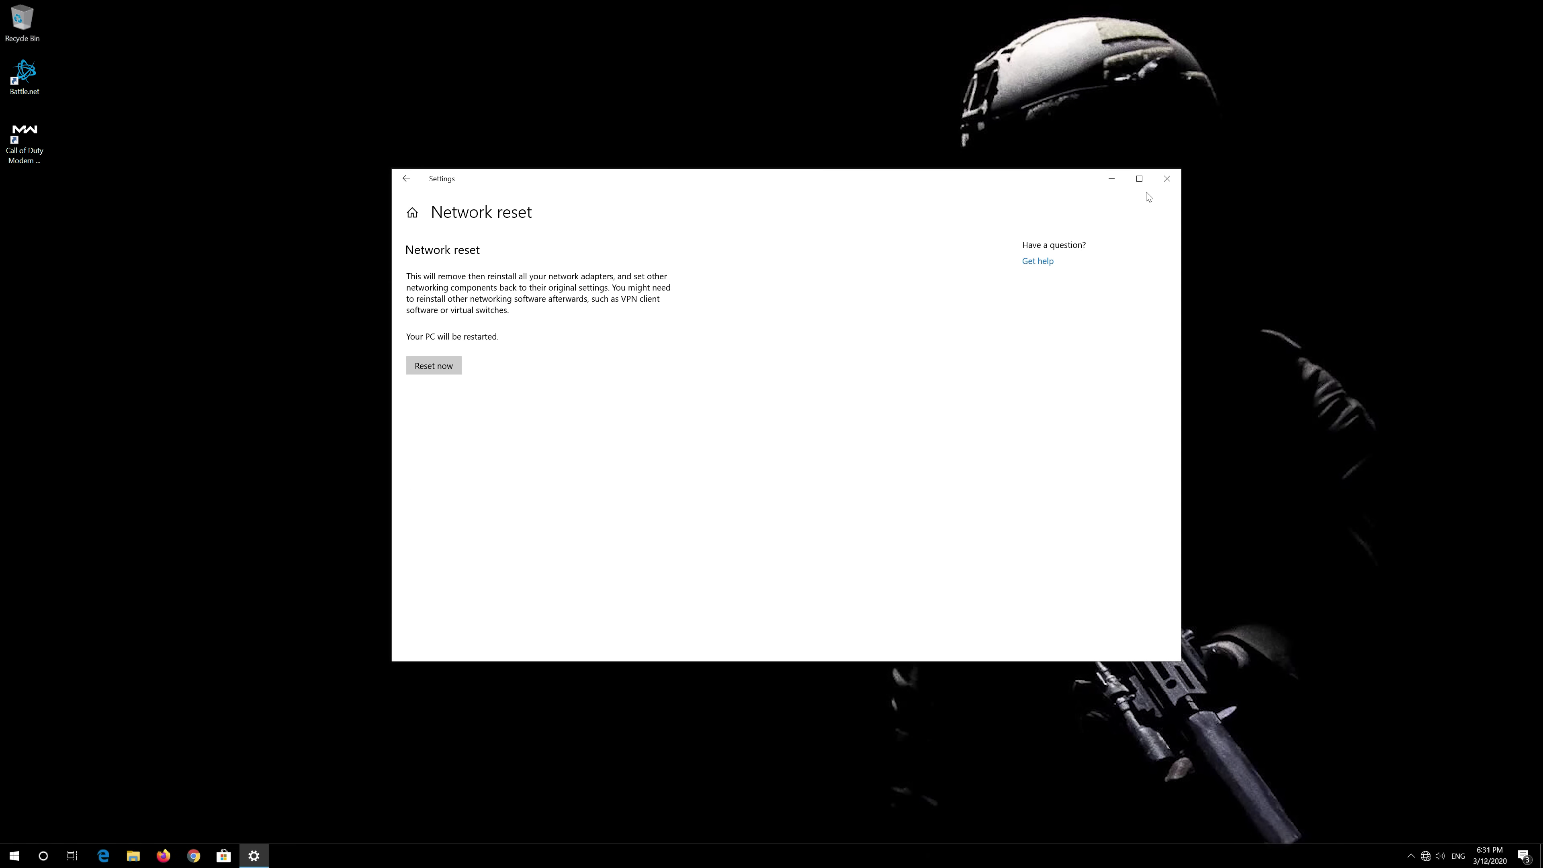
{"action": "left_click", "coordinate": [1166, 178]}
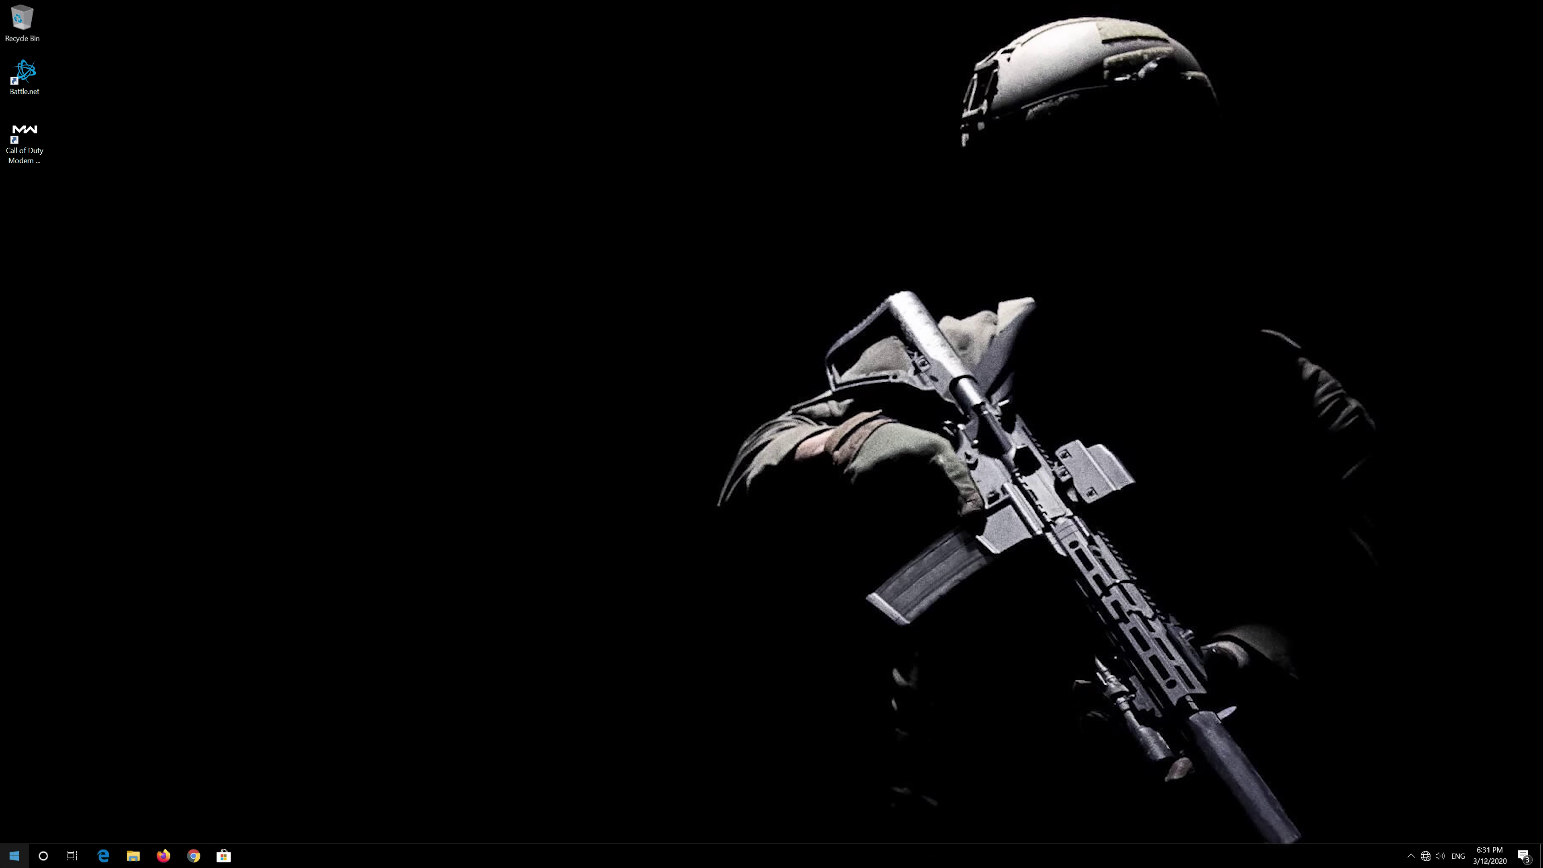
- Show the Start menu power options, then answer Yes to make the PC discoverable on this network
{"action": "left_click", "coordinate": [15, 856]}
{"action": "mouse_move", "coordinate": [16, 829]}
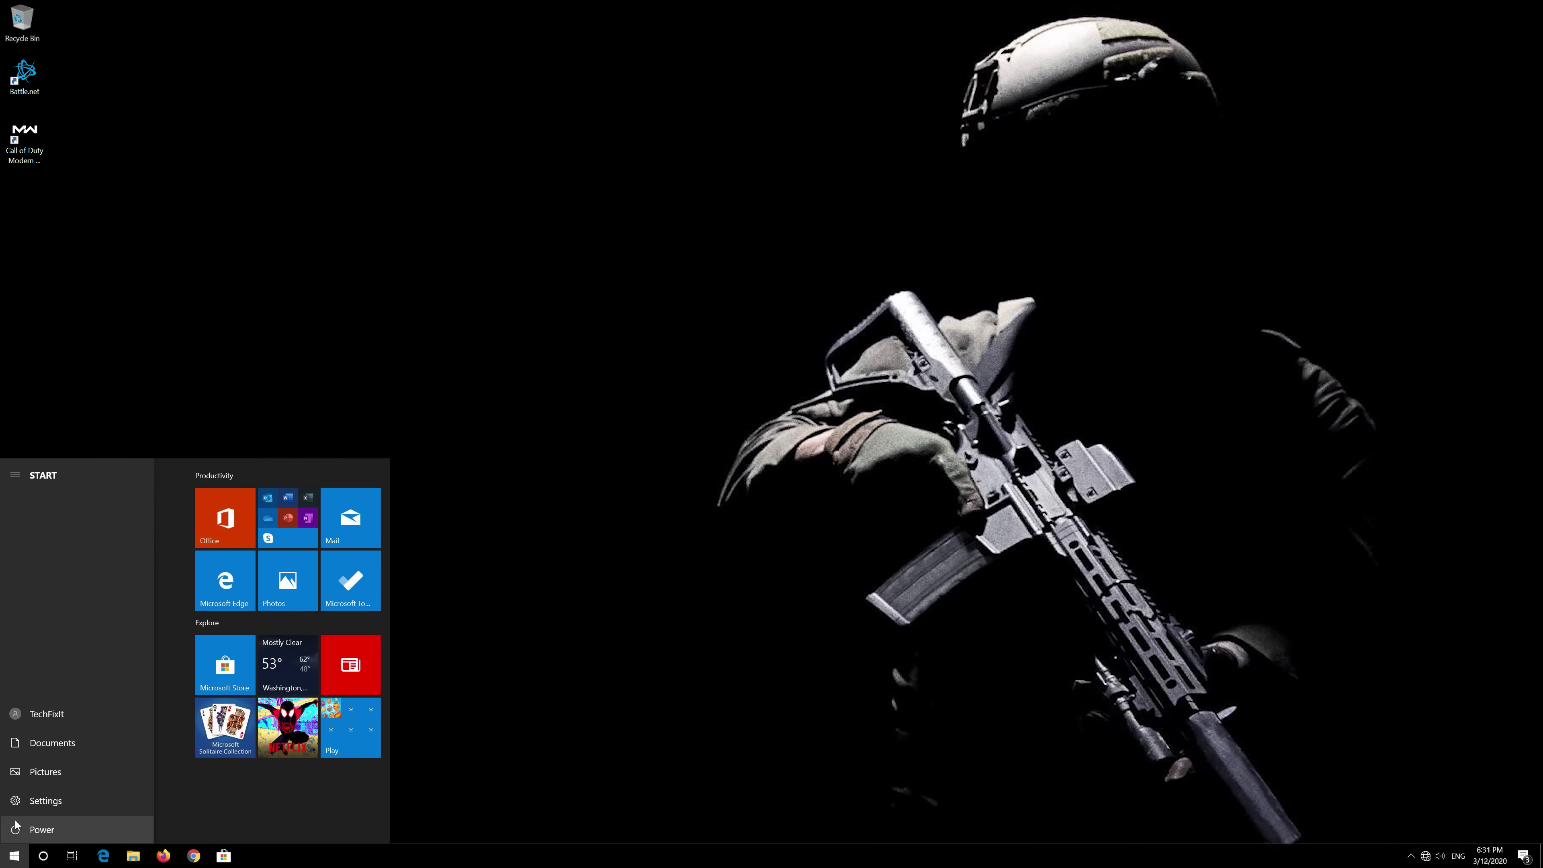
{"action": "left_click", "coordinate": [23, 828]}
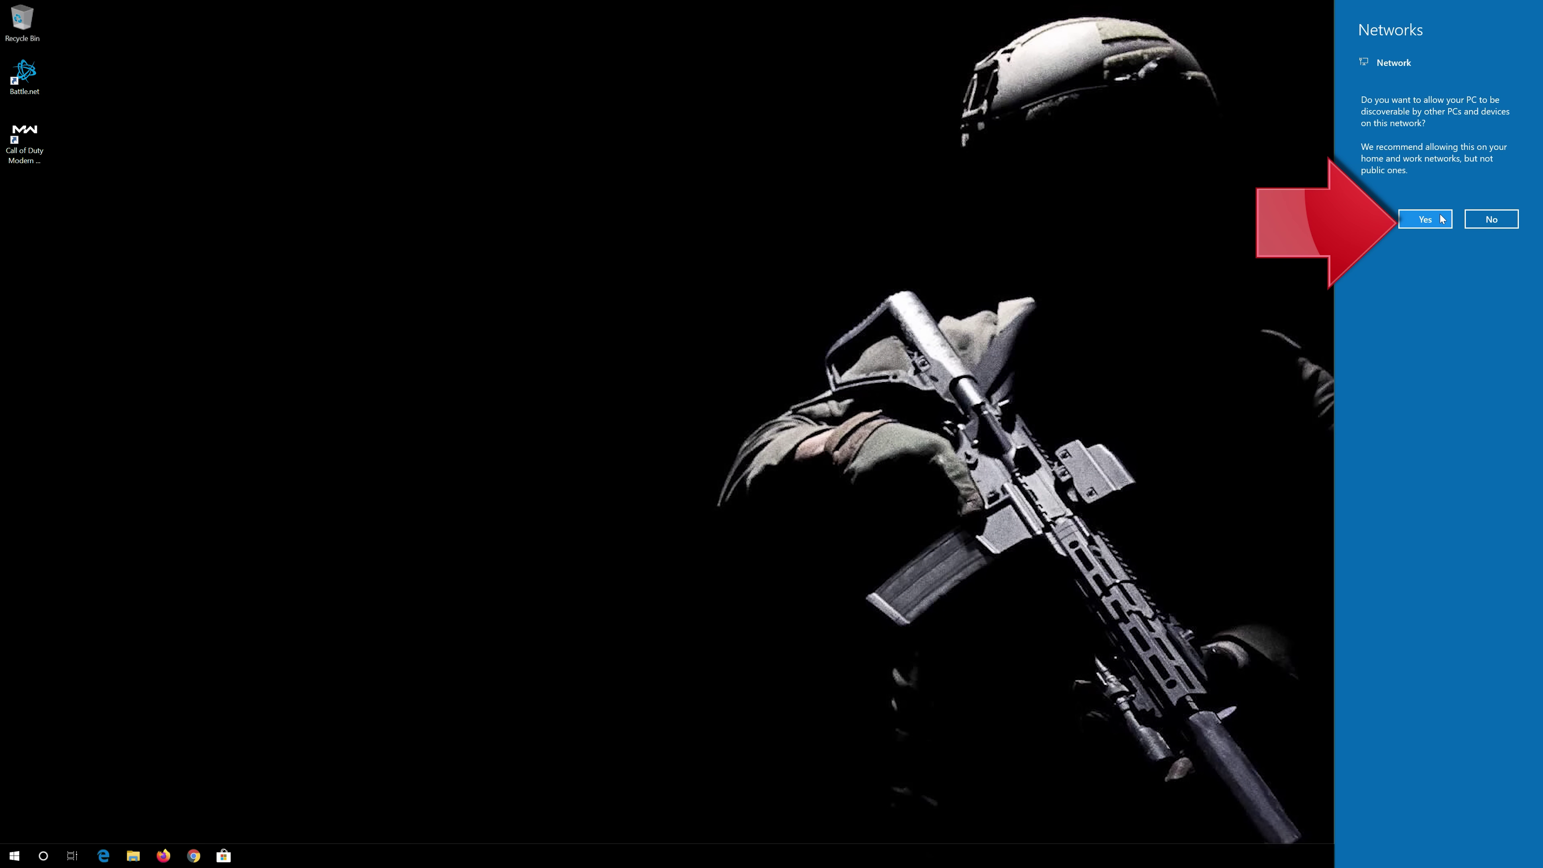
{"action": "left_click", "coordinate": [1420, 223]}
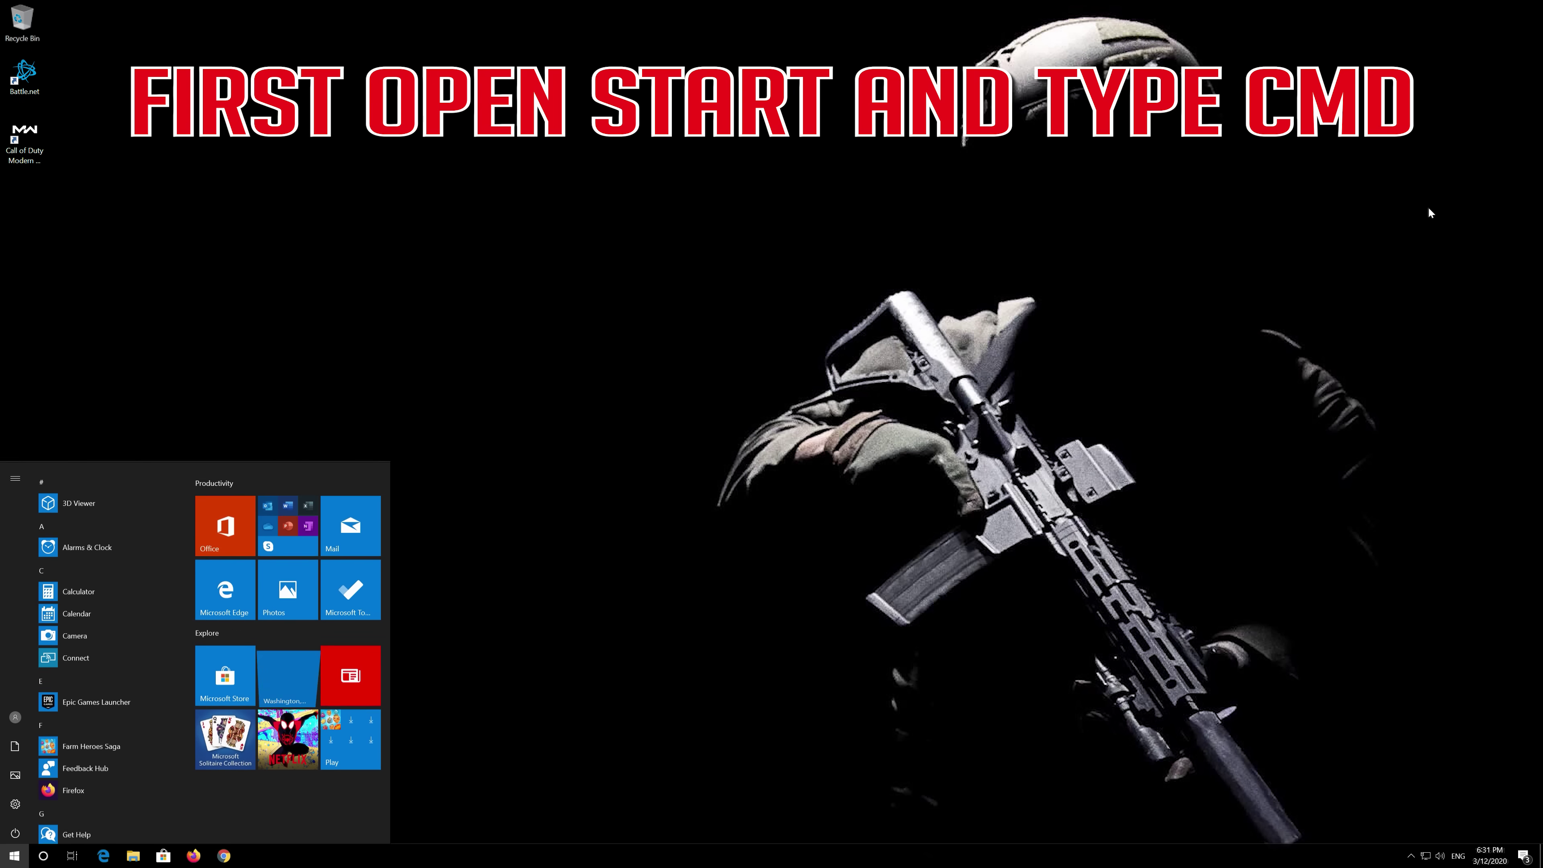
- Search cmd and run Command Prompt as administrator, approving the UAC prompt
{"action": "type", "text": "cmd"}
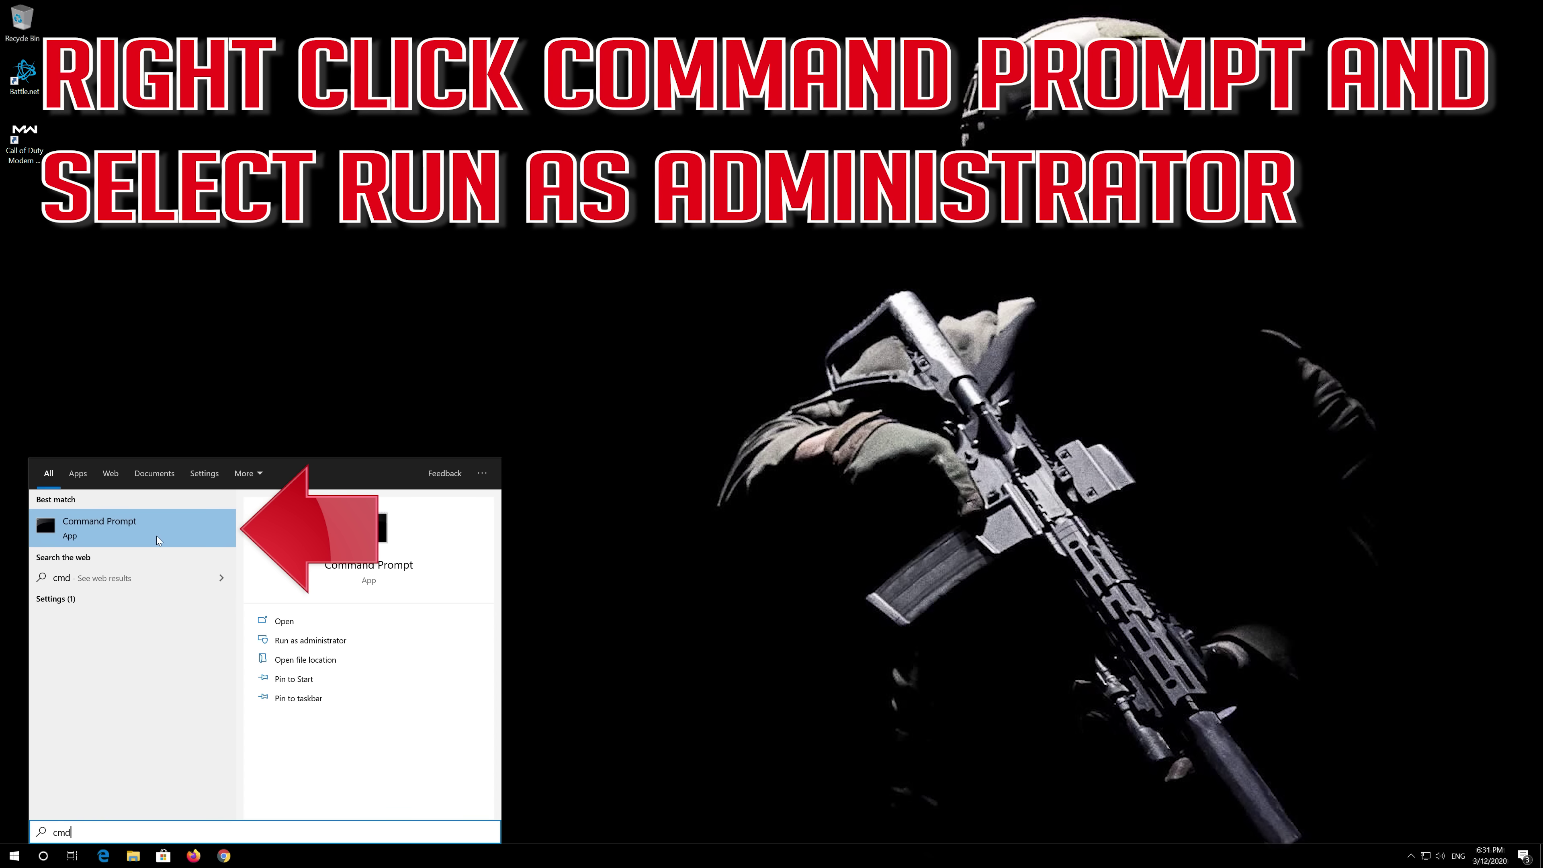
{"action": "right_click", "coordinate": [156, 535]}
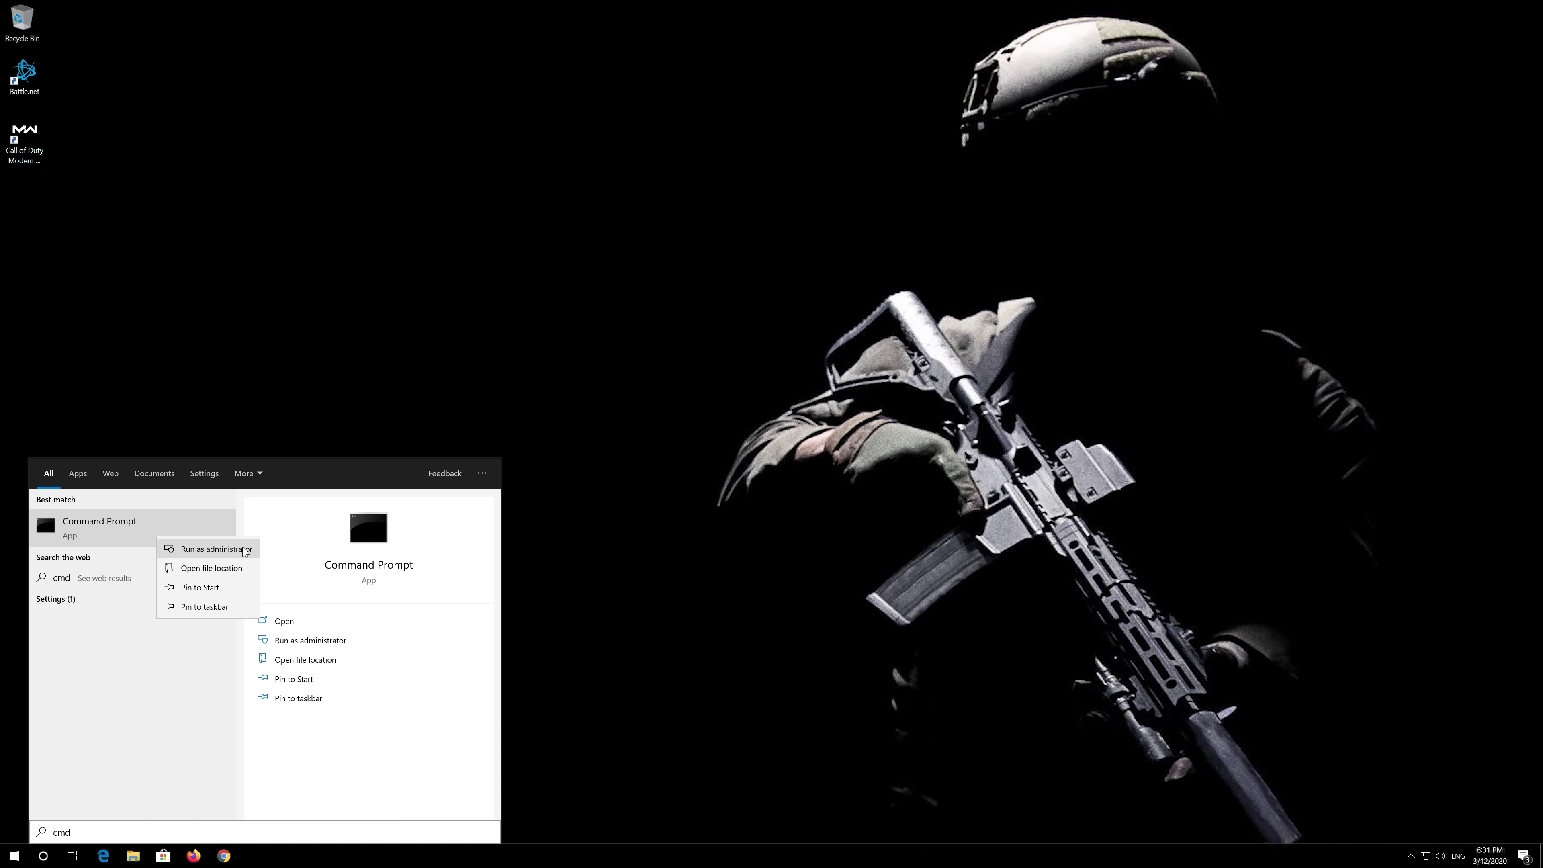
{"action": "left_click", "coordinate": [245, 549]}
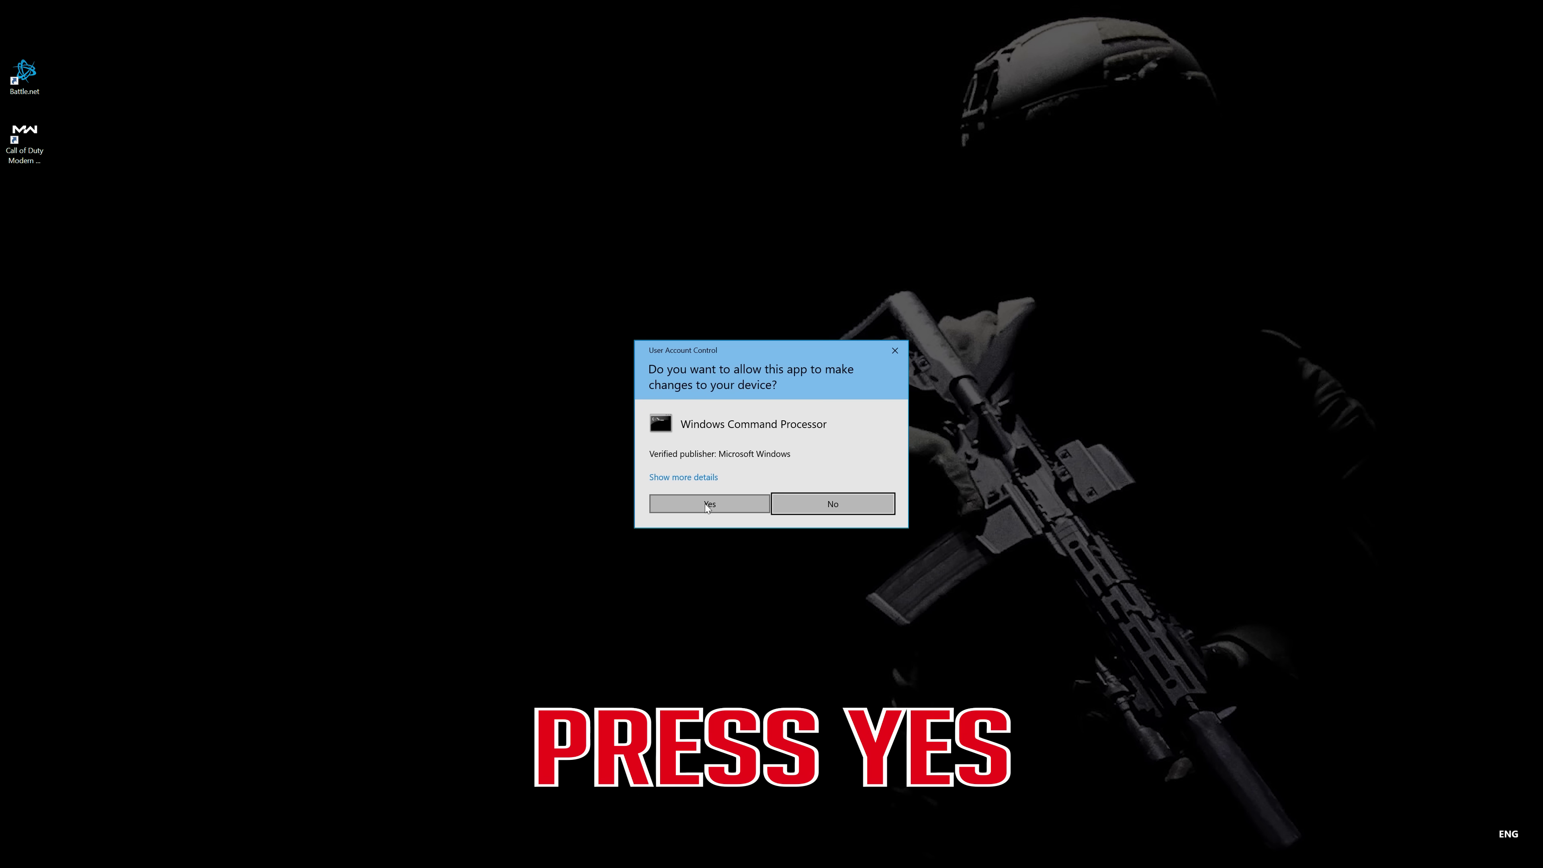
{"action": "left_click", "coordinate": [720, 505]}
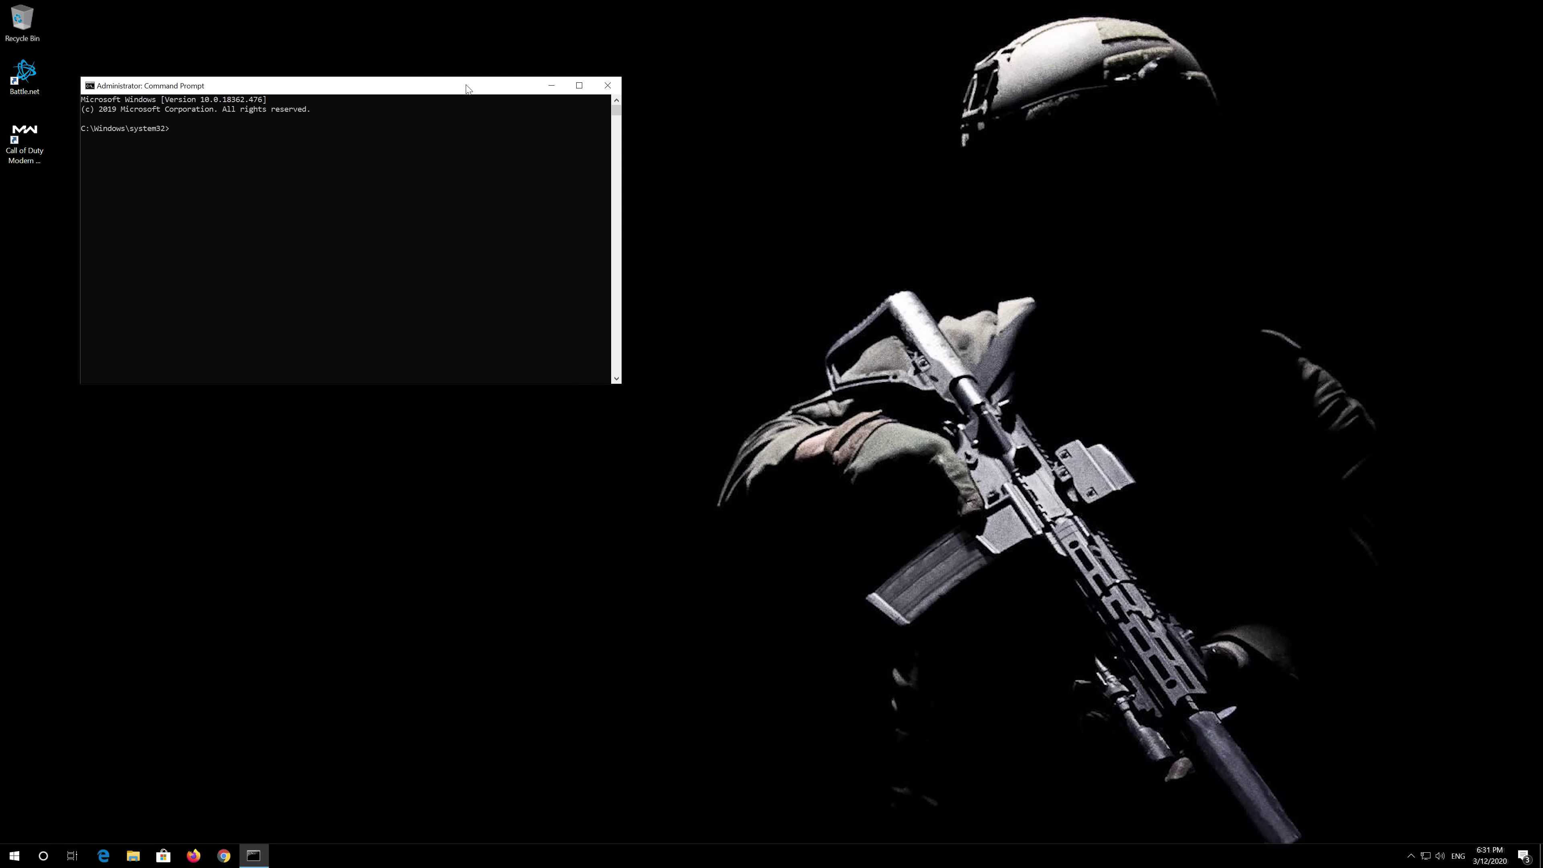
- Centre and enlarge the Command Prompt window, then enter netsh int ip reset C:\resetlog.txt without running it
{"action": "left_click_drag", "start_coordinate": [466, 88], "coordinate": [824, 252]}
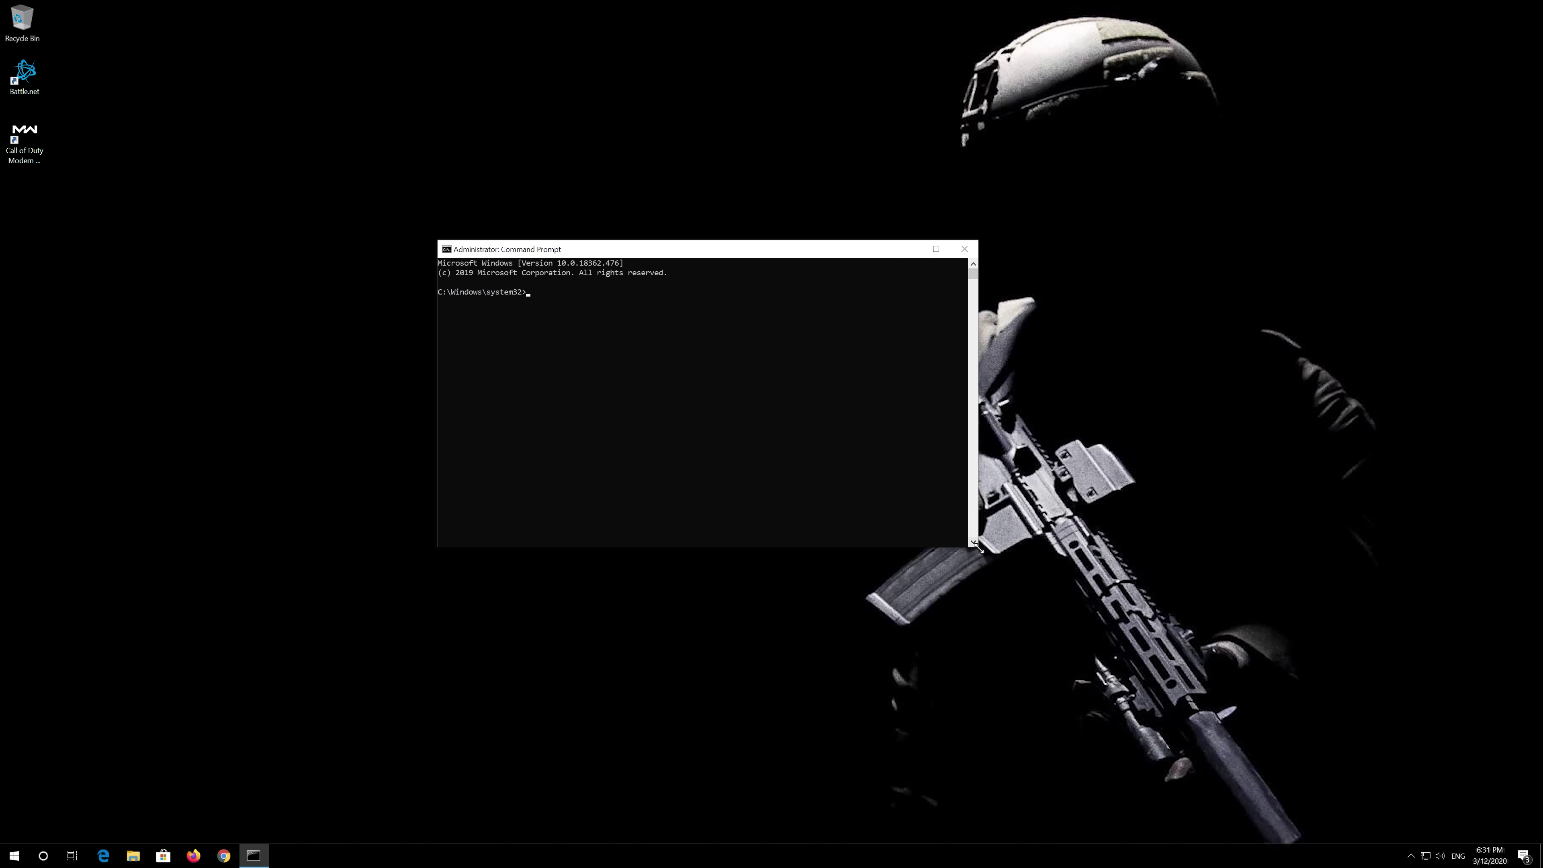
{"action": "left_click_drag", "start_coordinate": [978, 547], "coordinate": [1069, 580]}
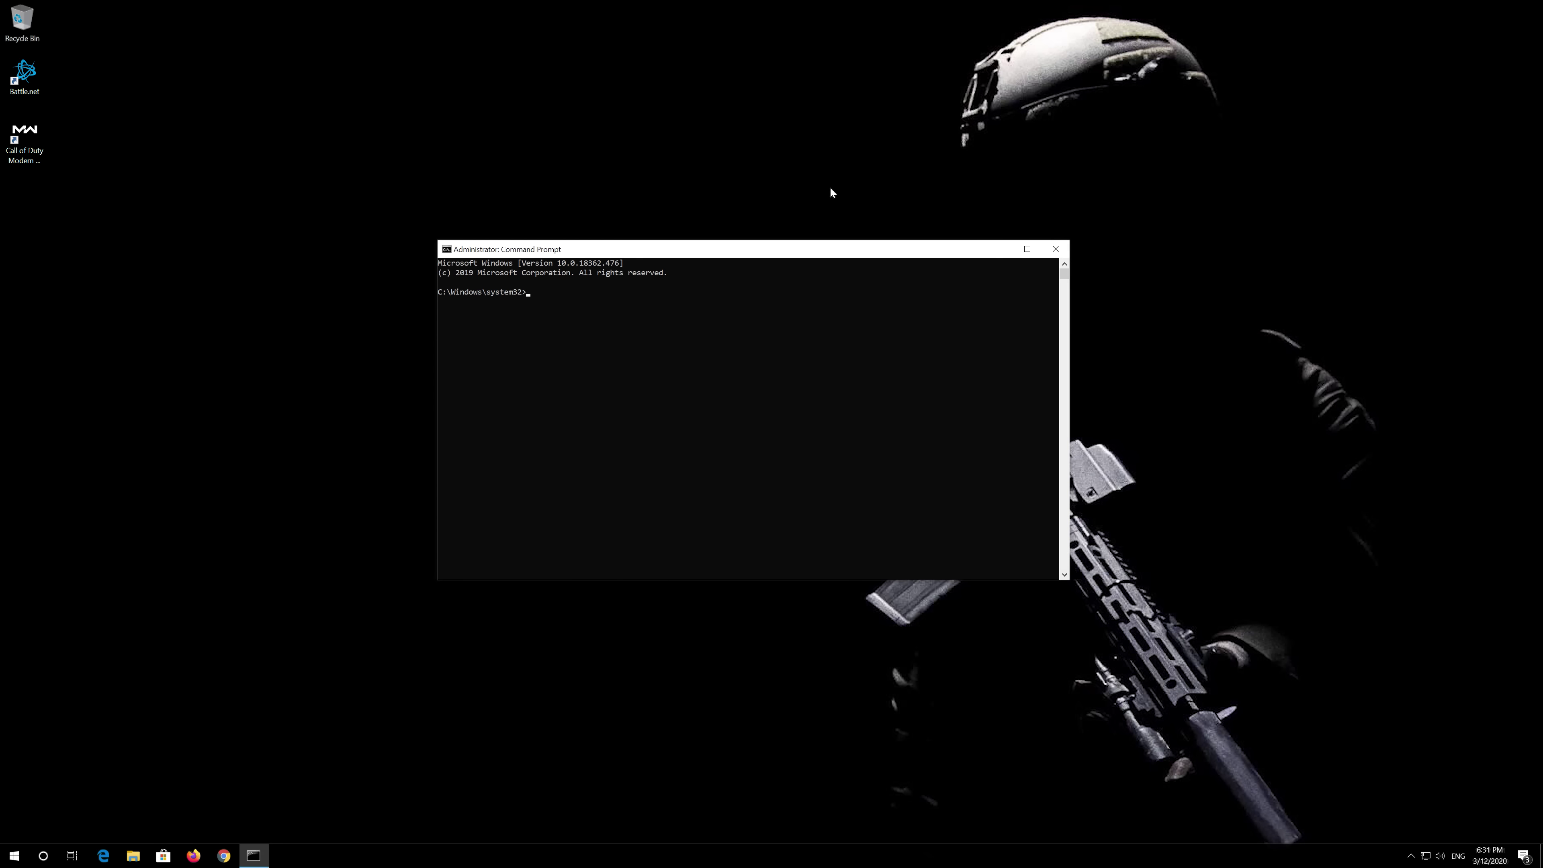
{"action": "left_click_drag", "start_coordinate": [846, 254], "coordinate": [862, 234]}
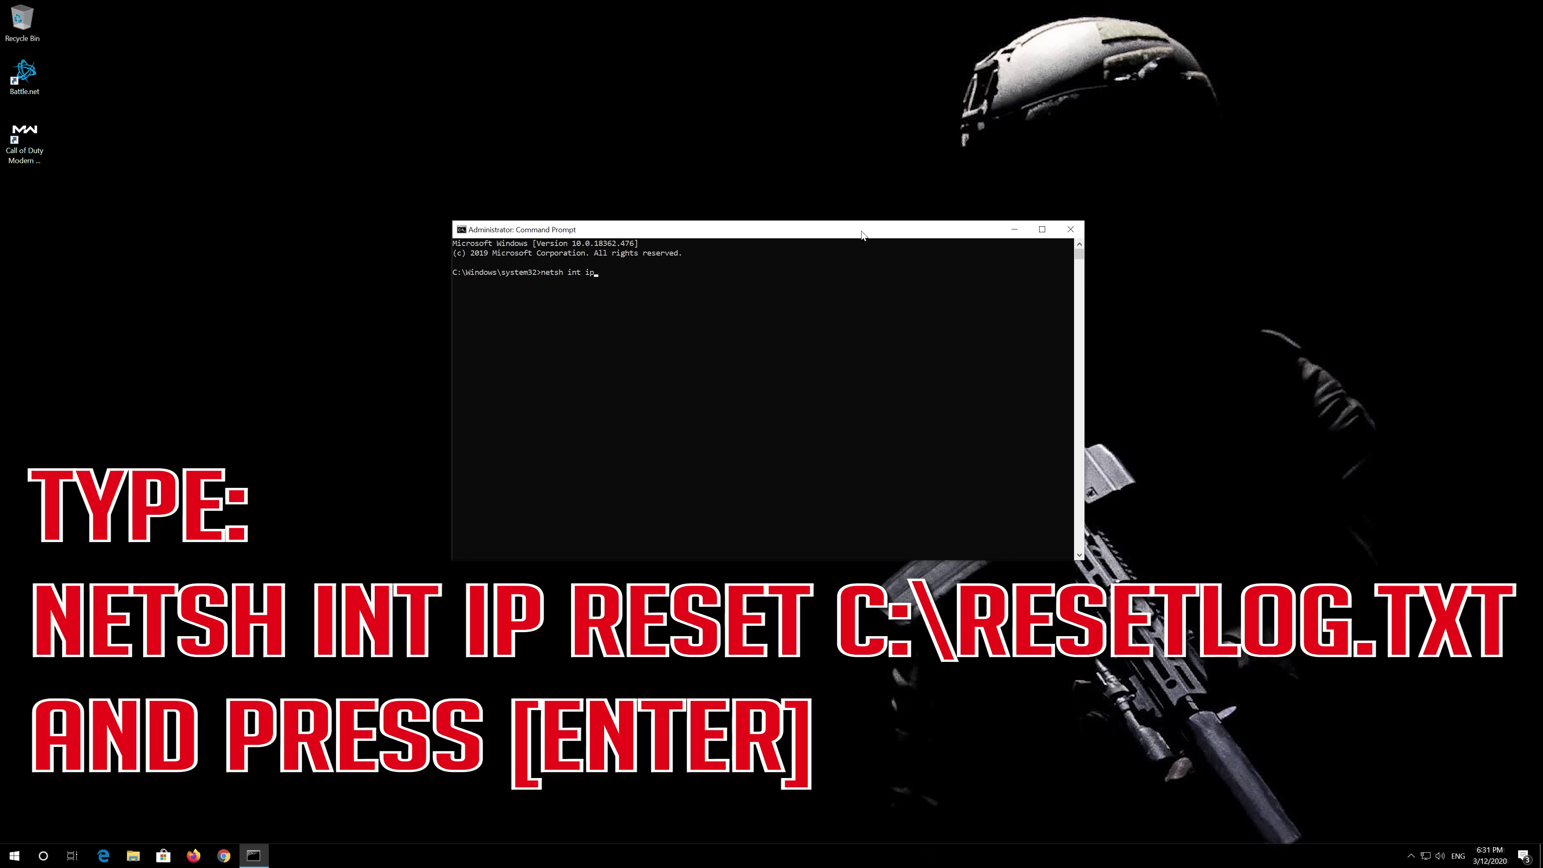
{"action": "type", "text": "set C:\\reset"}
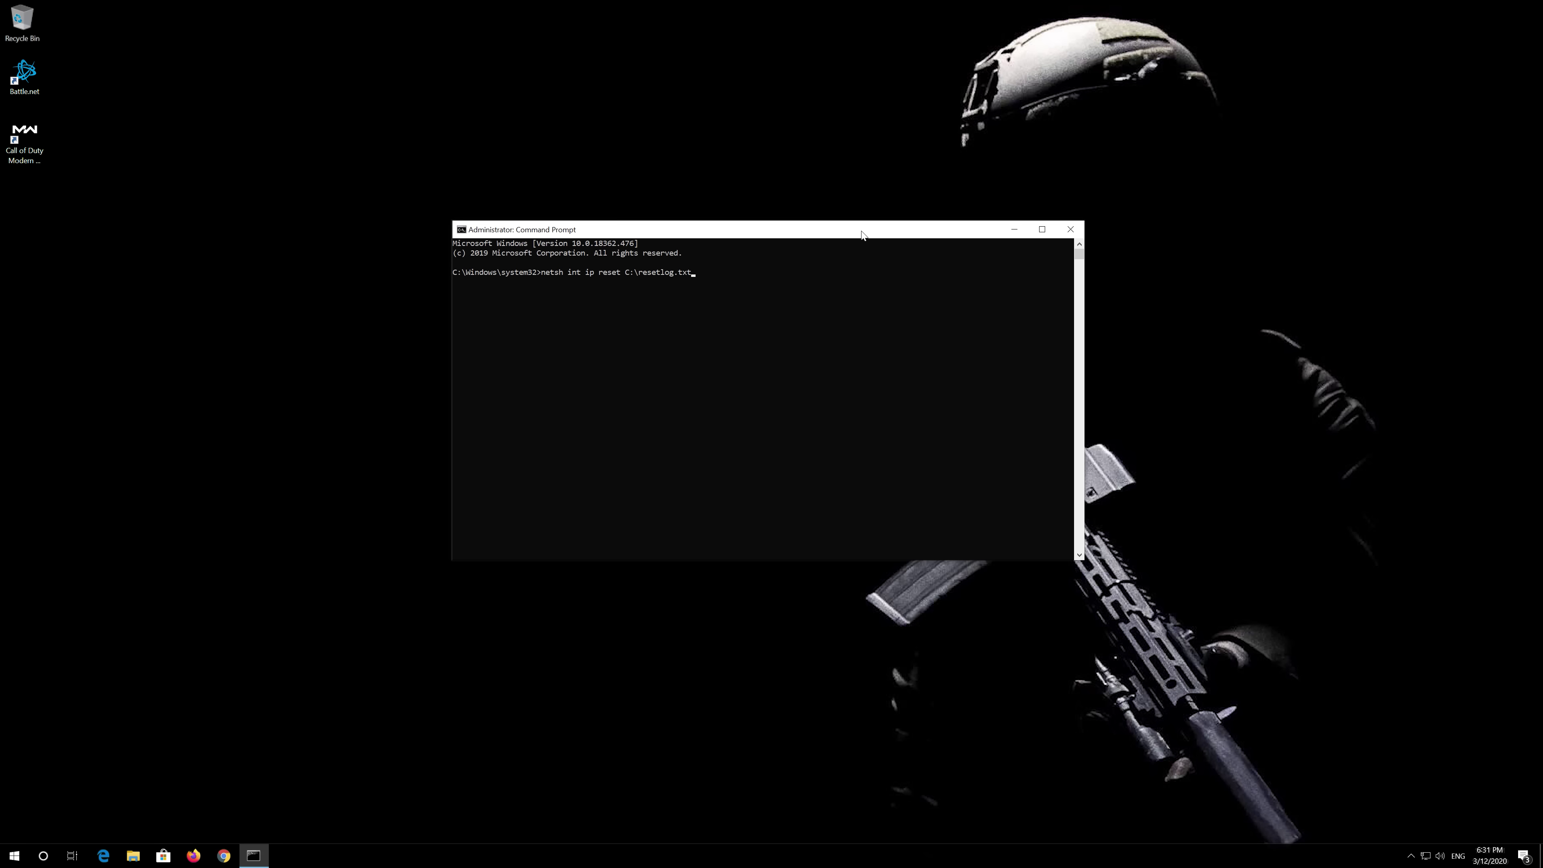
- Run 'netsh int ip reset log.txt', then 'netsh winsock reset' to reset TCP/IP and Winsock
{"action": "type", "text": "log.txt"}
{"action": "key", "text": "Return"}
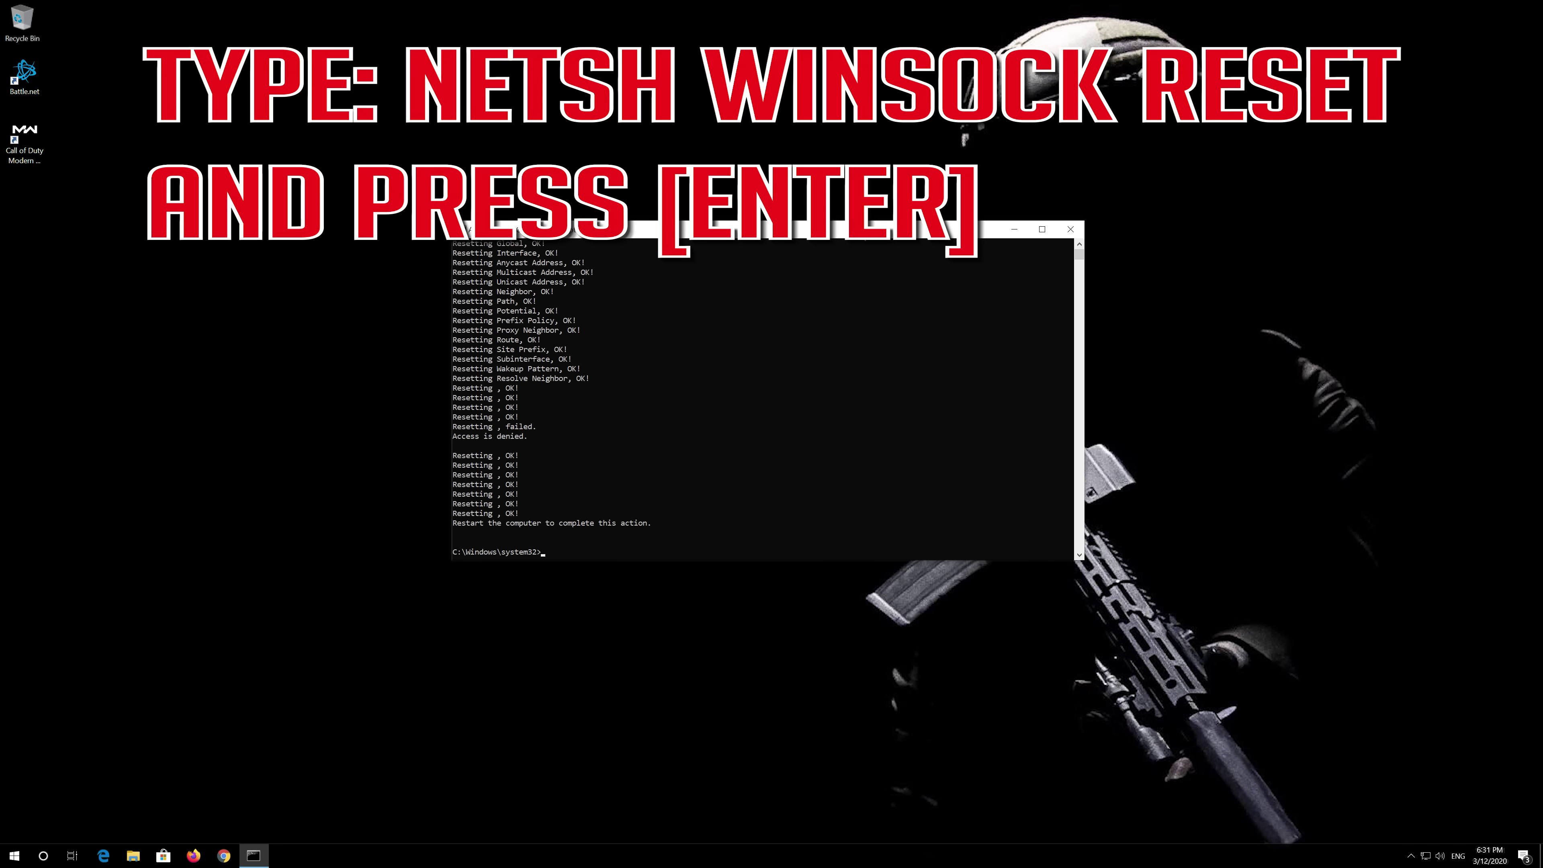
{"action": "type", "text": "netsh winsock reset"}
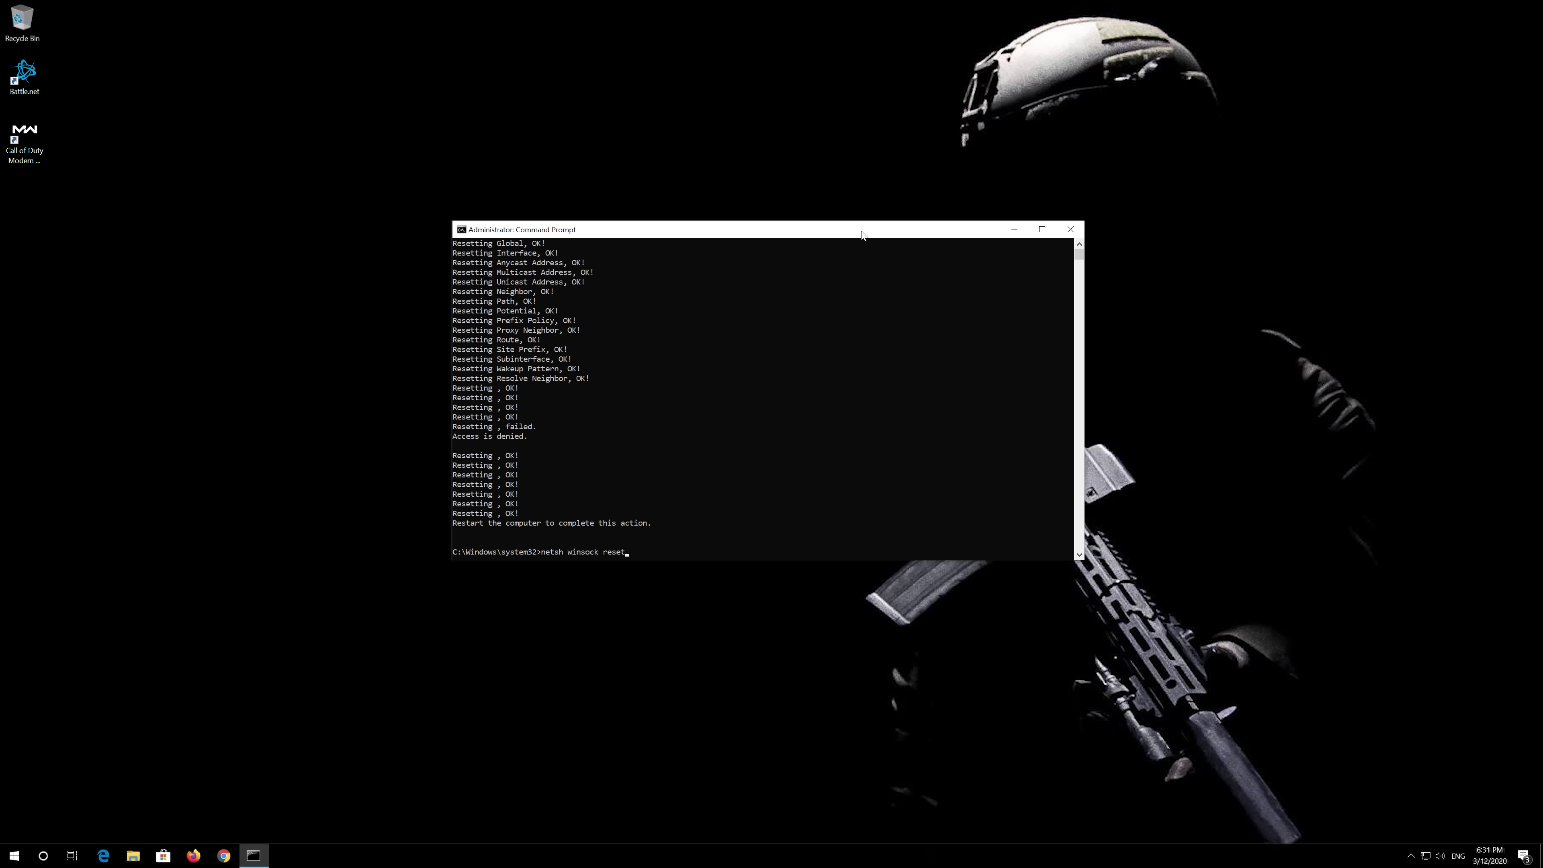
{"action": "key", "text": "Return"}
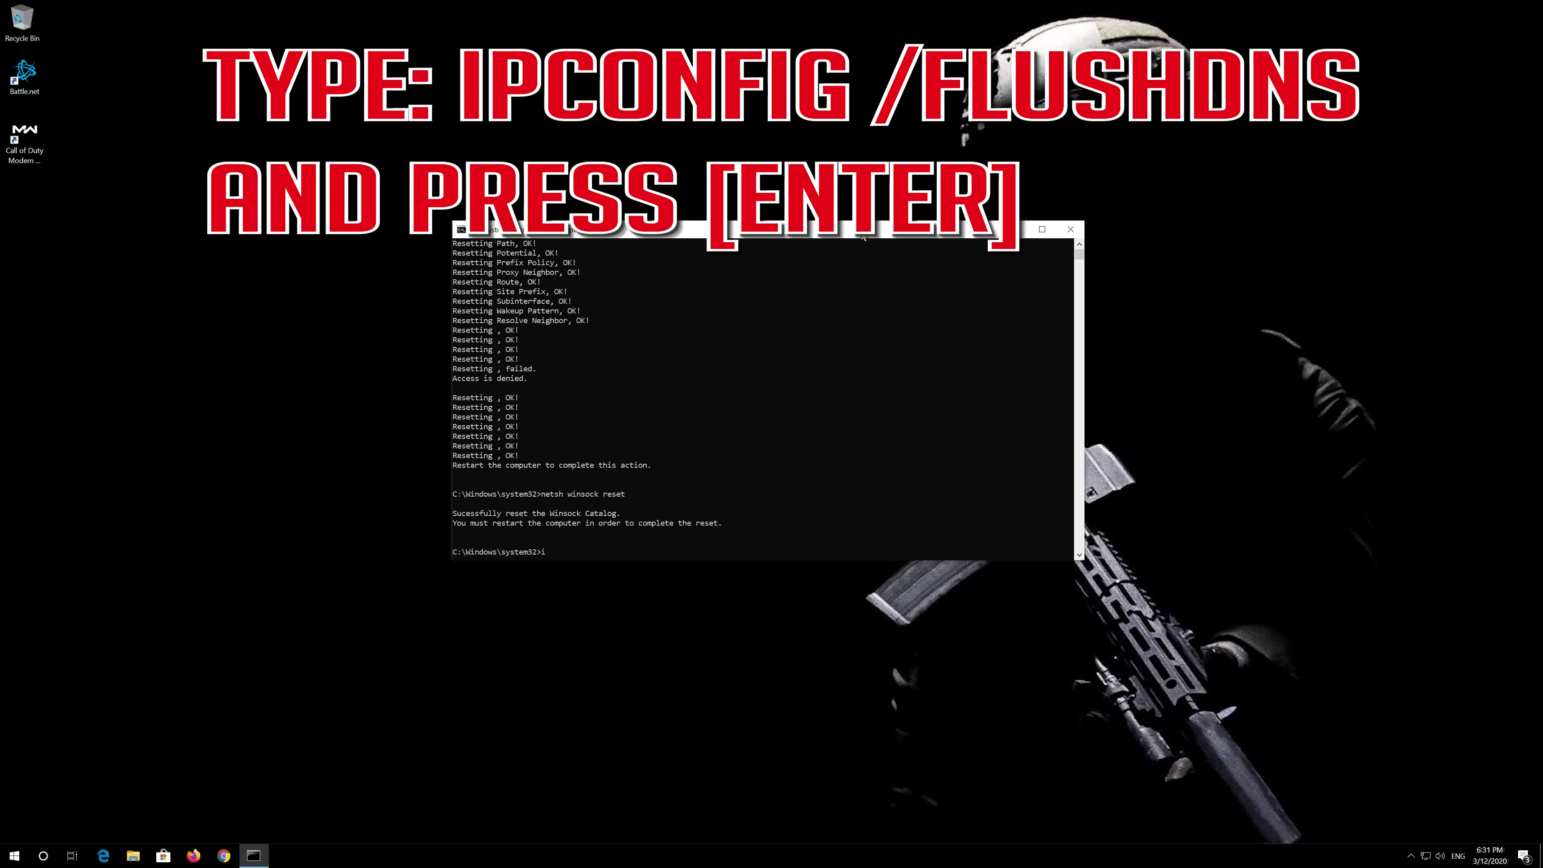
- Run 'ipconfig /flushdns' to clear the DNS resolver cache, then exit Command Prompt
{"action": "type", "text": "ipconfig /flushdns"}
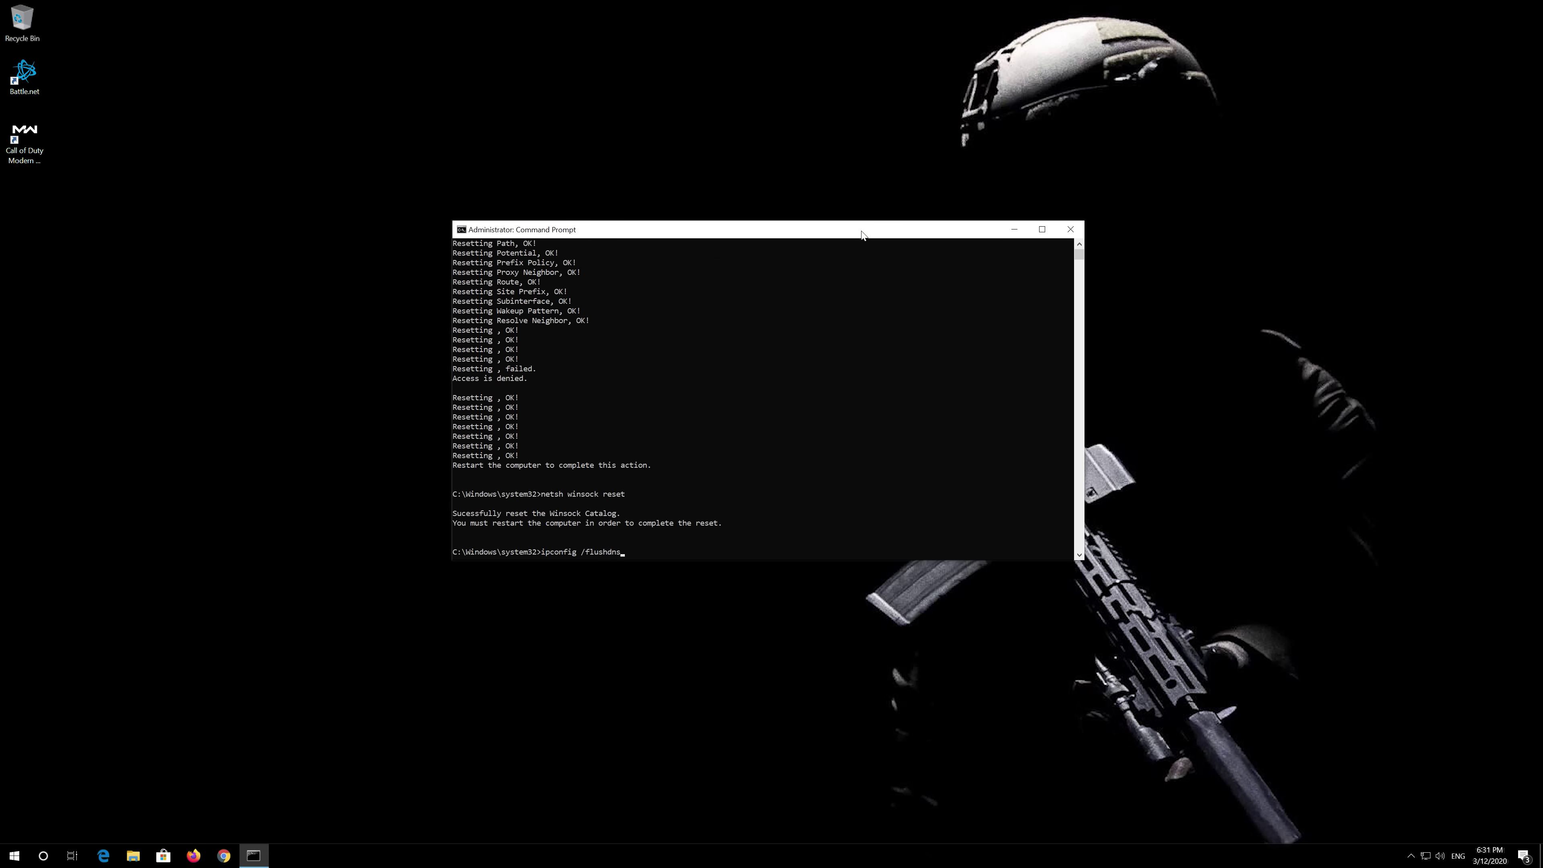
{"action": "key", "text": "Return"}
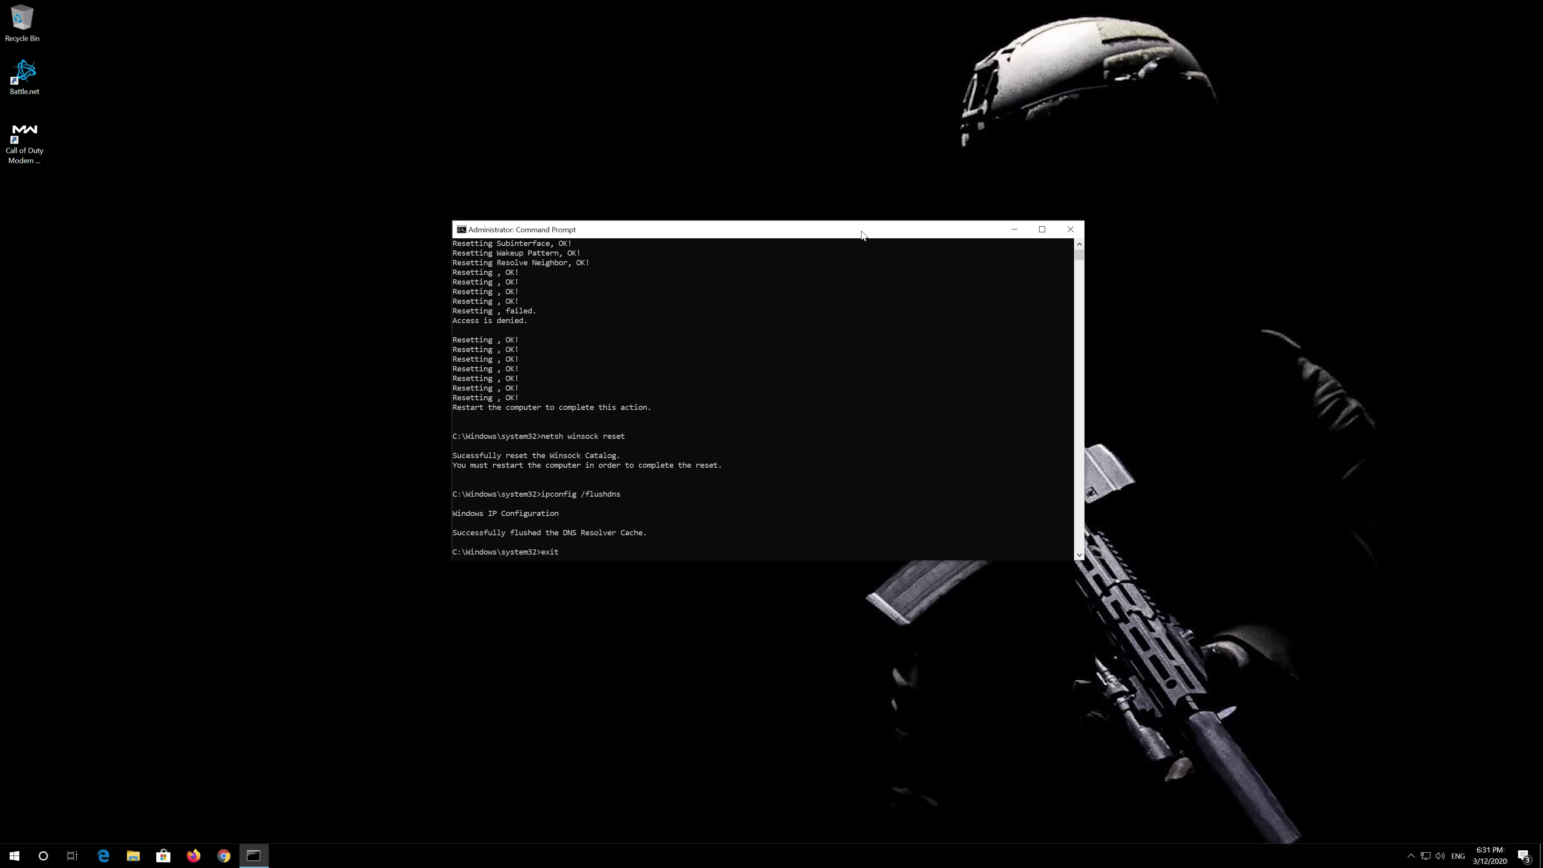
{"action": "key", "text": "Return"}
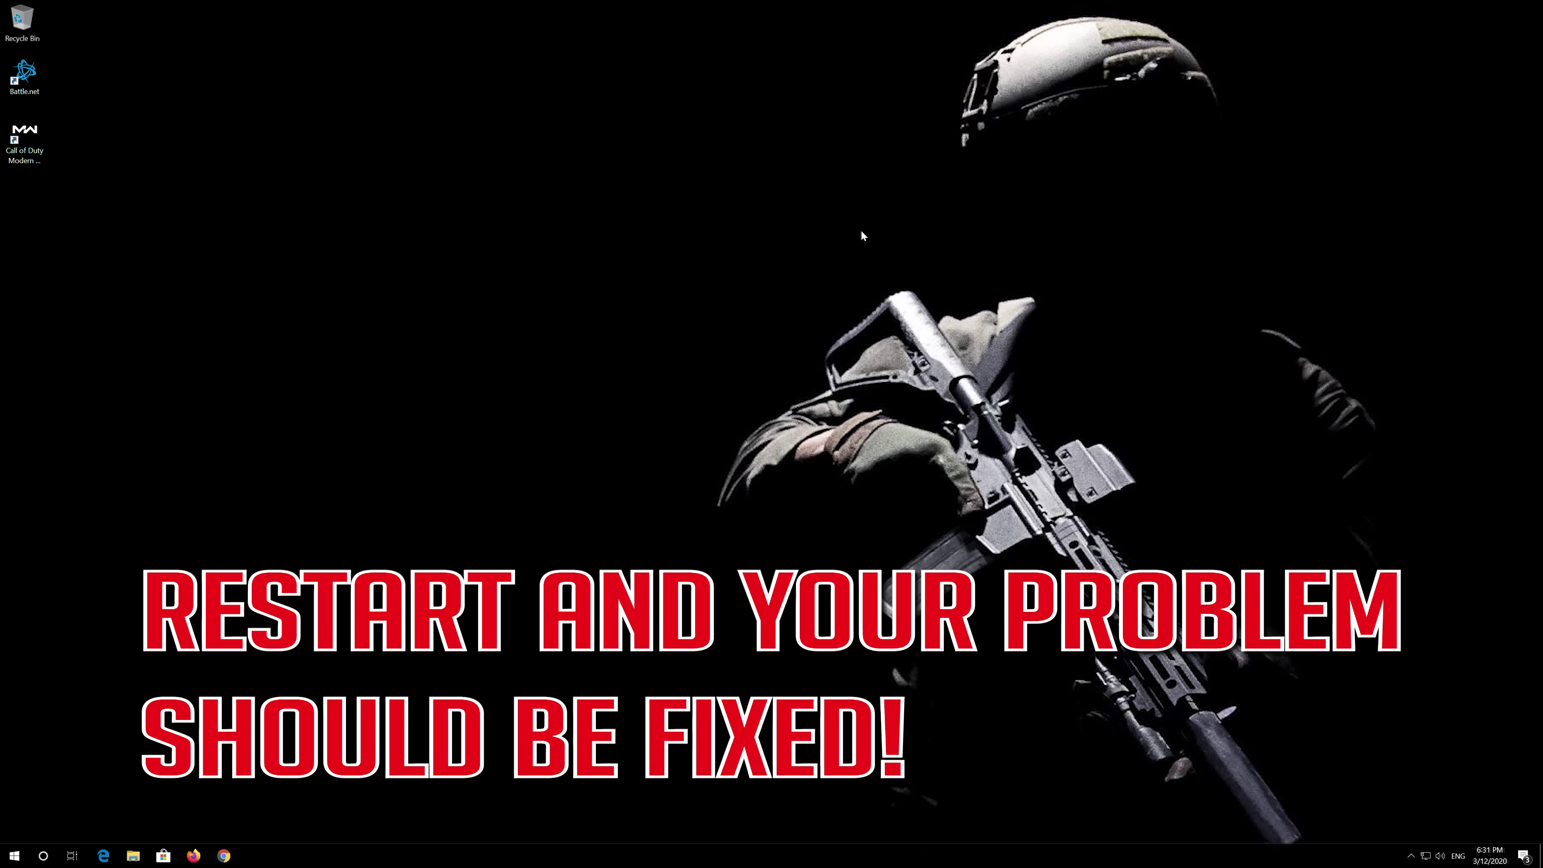
- Choose Restart from the Start menu's power options to reboot Windows
{"action": "left_click", "coordinate": [13, 856]}
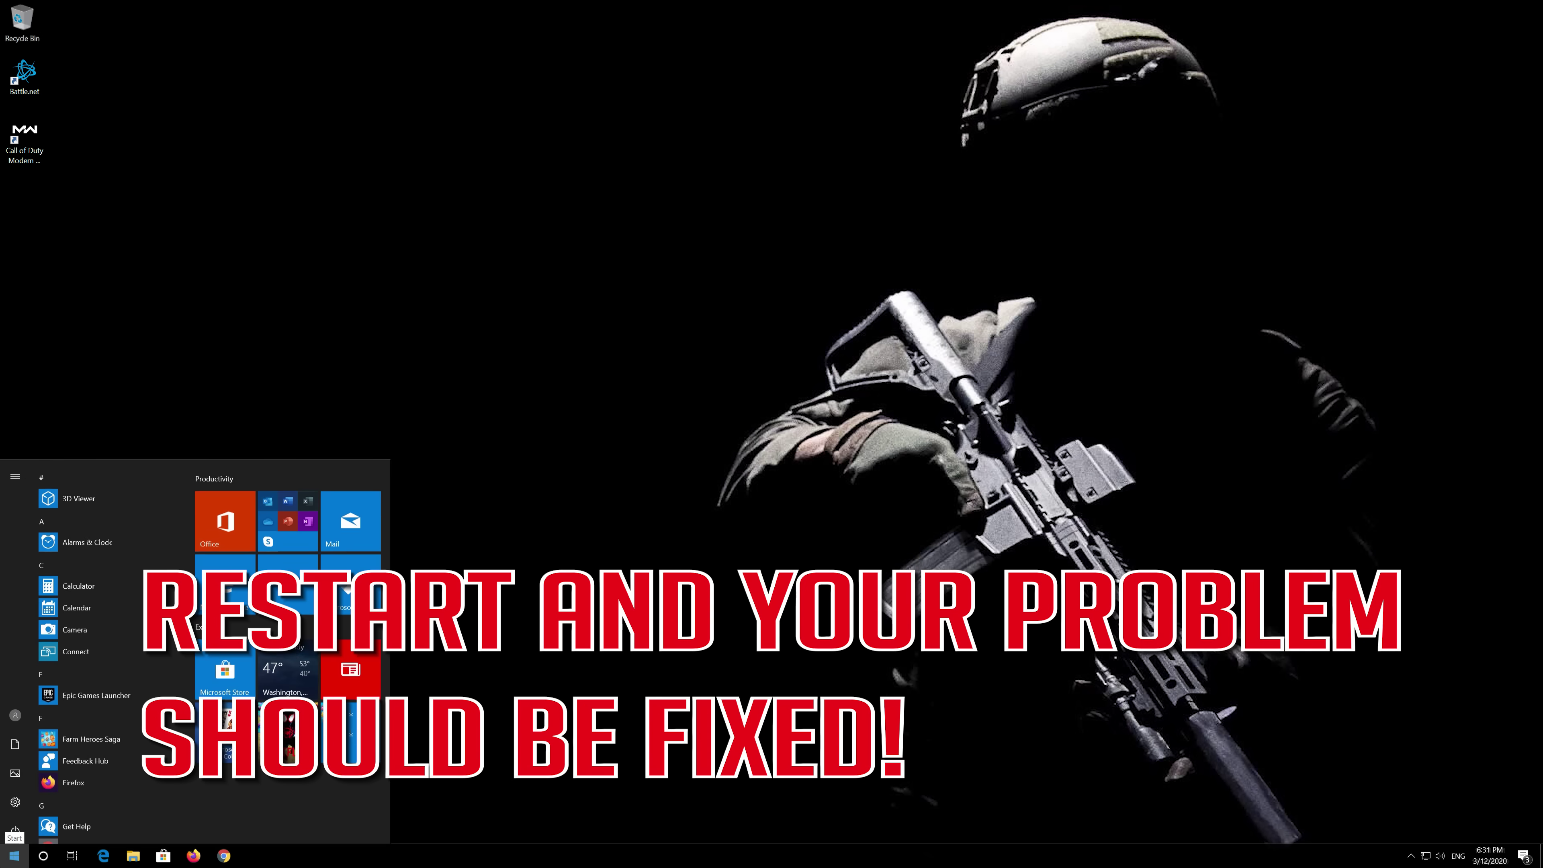
{"action": "left_click", "coordinate": [8, 835]}
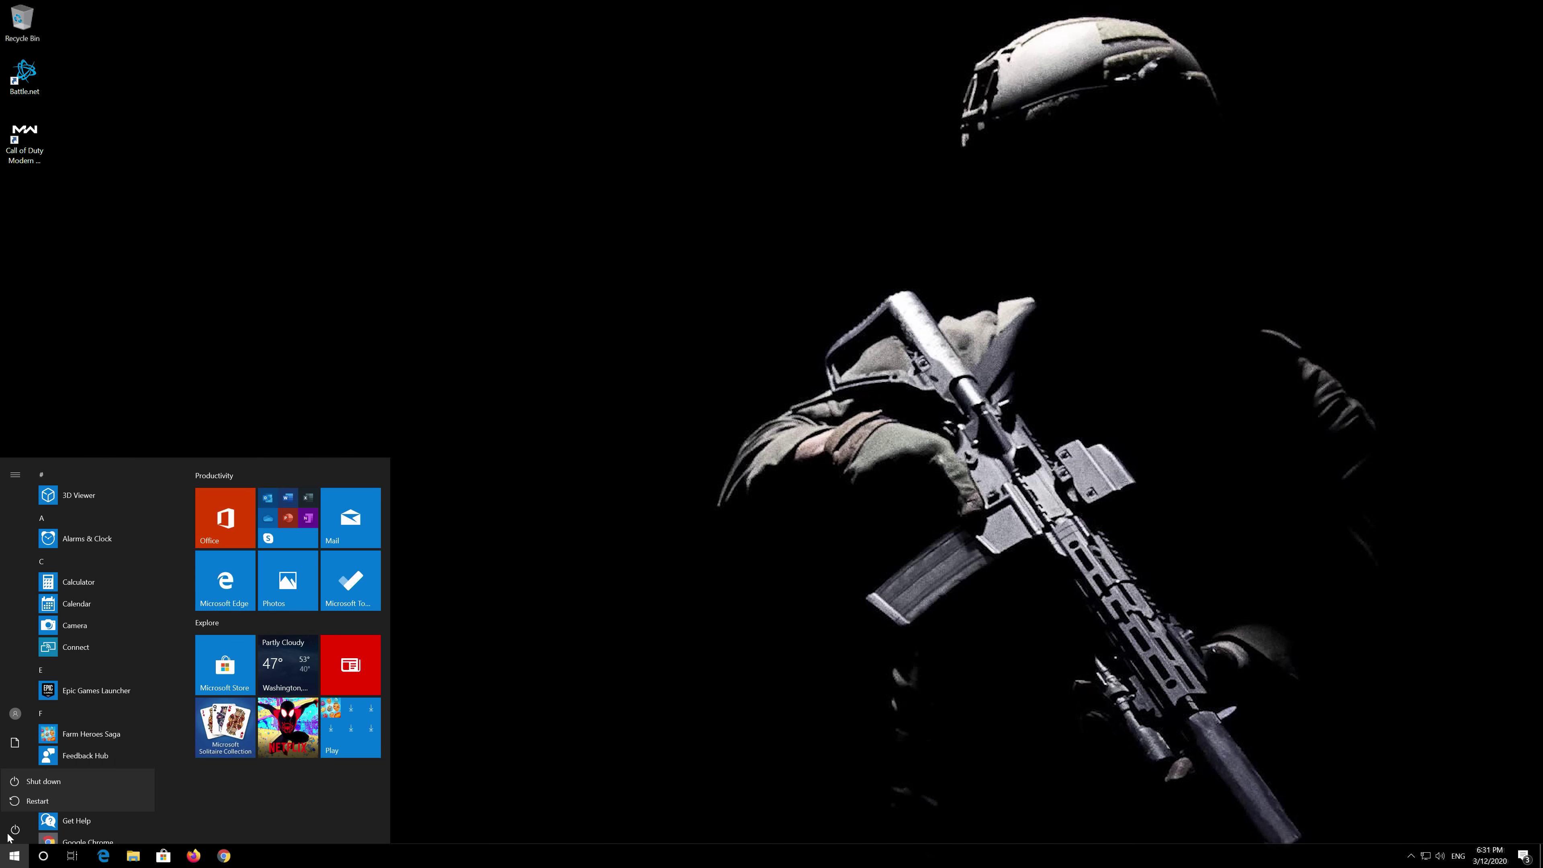
{"action": "left_click", "coordinate": [39, 798]}
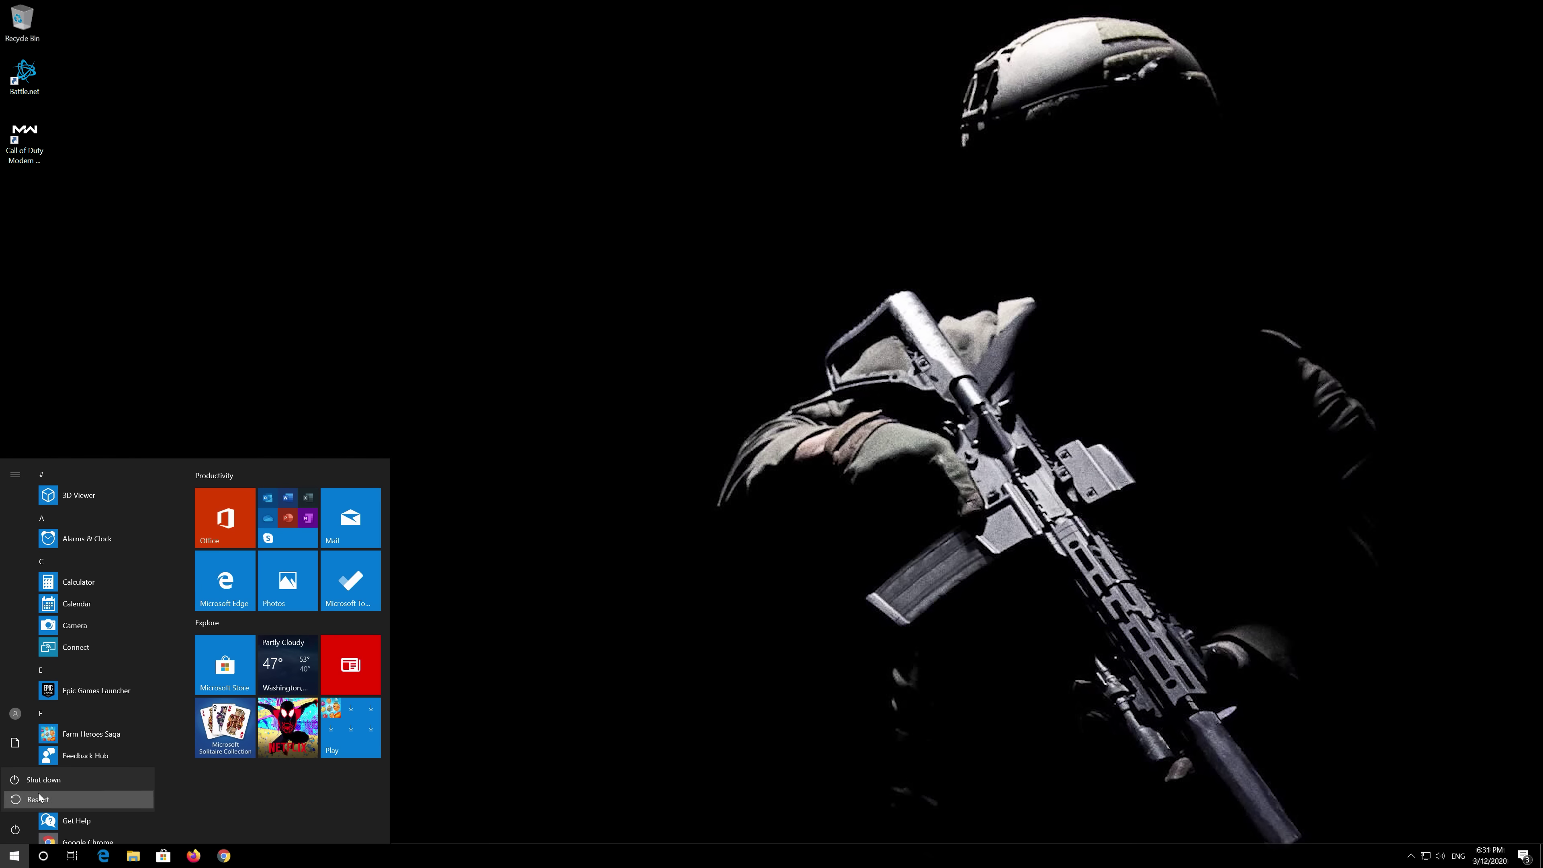